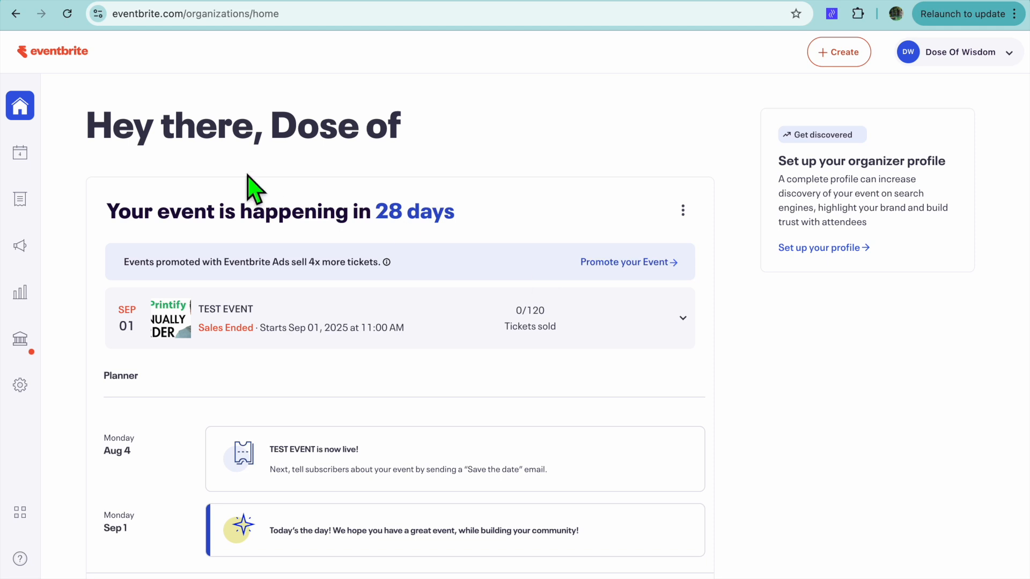
Start building a new event from scratch from the events list
{"action": "left_click", "coordinate": [32, 158]}
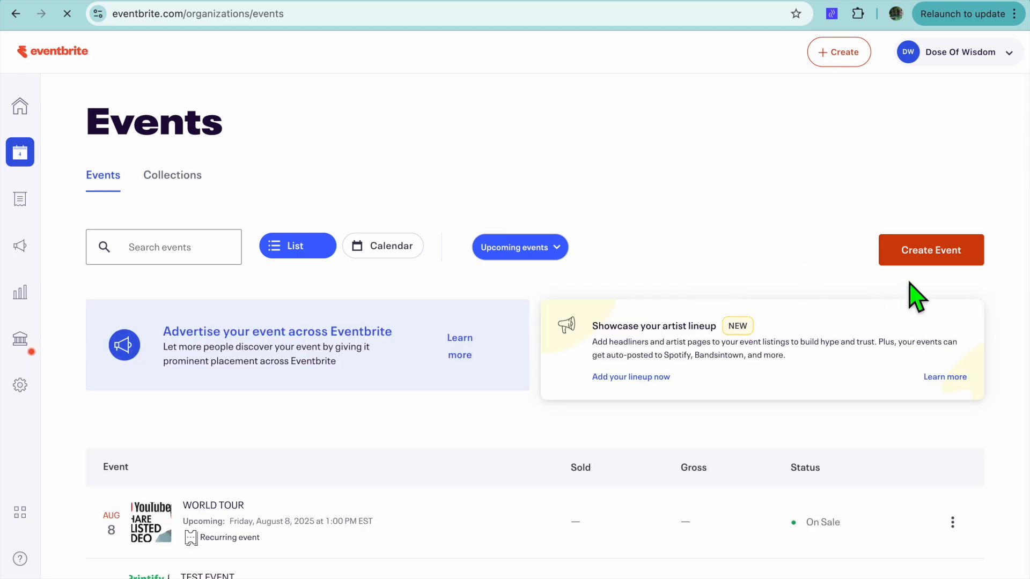
{"action": "left_click", "coordinate": [916, 260]}
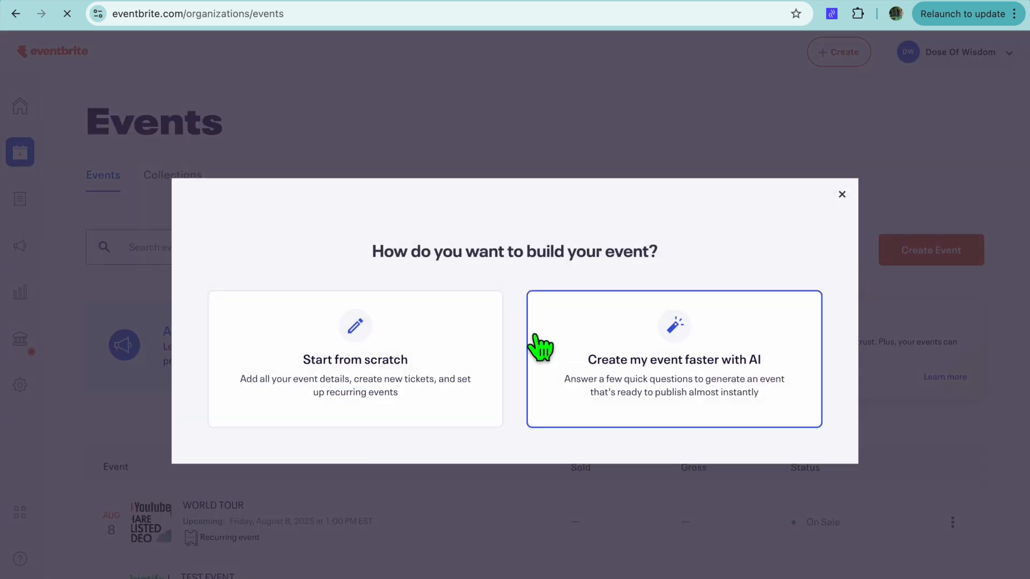
{"action": "left_click", "coordinate": [383, 355]}
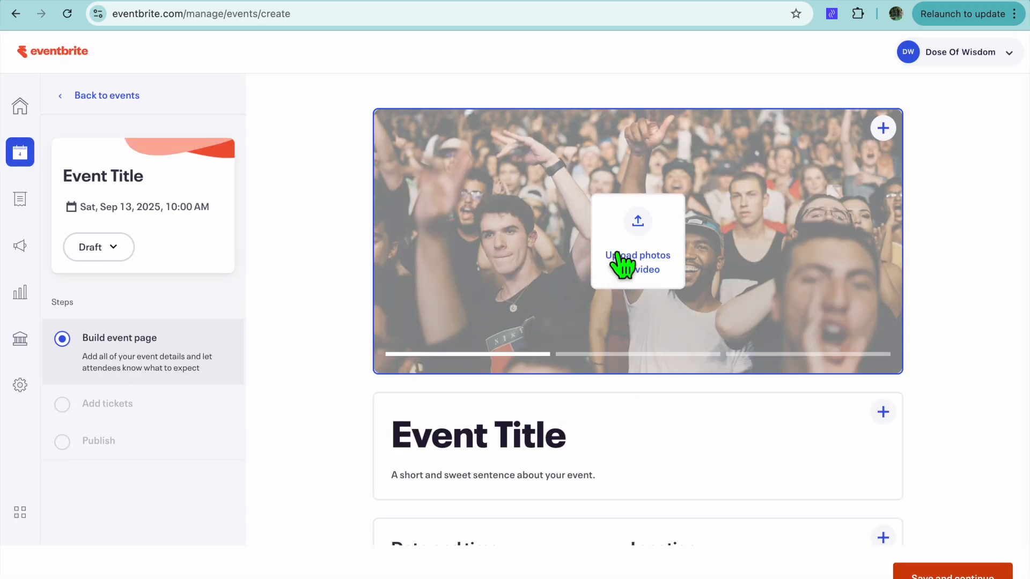
Upload the Givebutter "Create Campaign" PNG ending in 2245.671 from Downloads as the event's cover image
{"action": "left_click", "coordinate": [635, 274]}
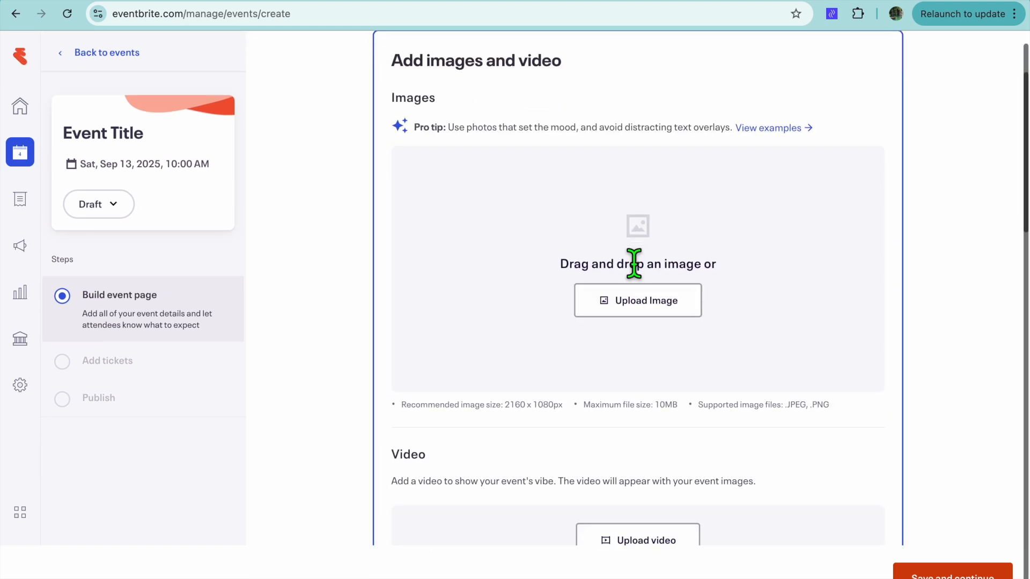
{"action": "left_click", "coordinate": [628, 309]}
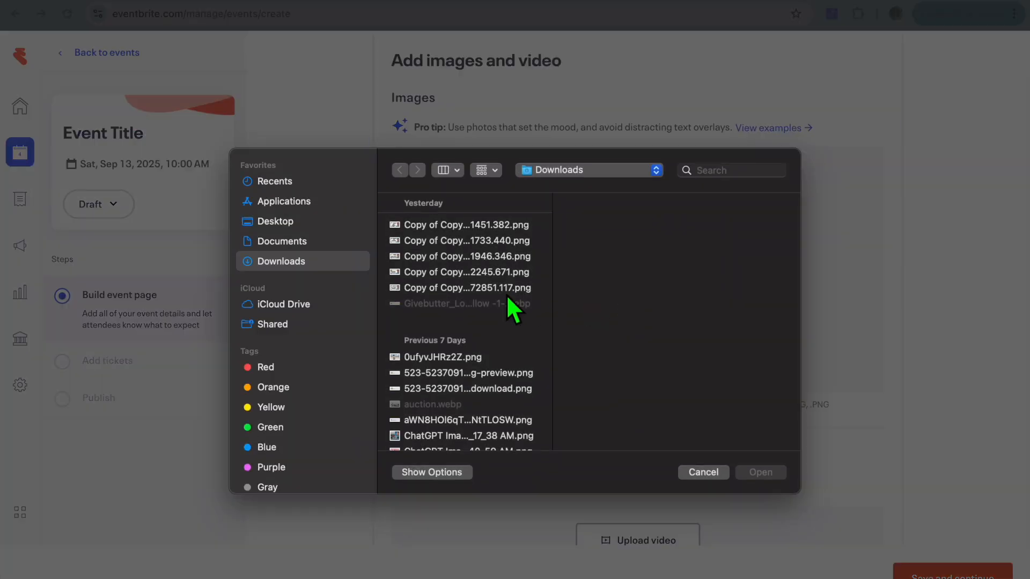
{"action": "left_click", "coordinate": [474, 275]}
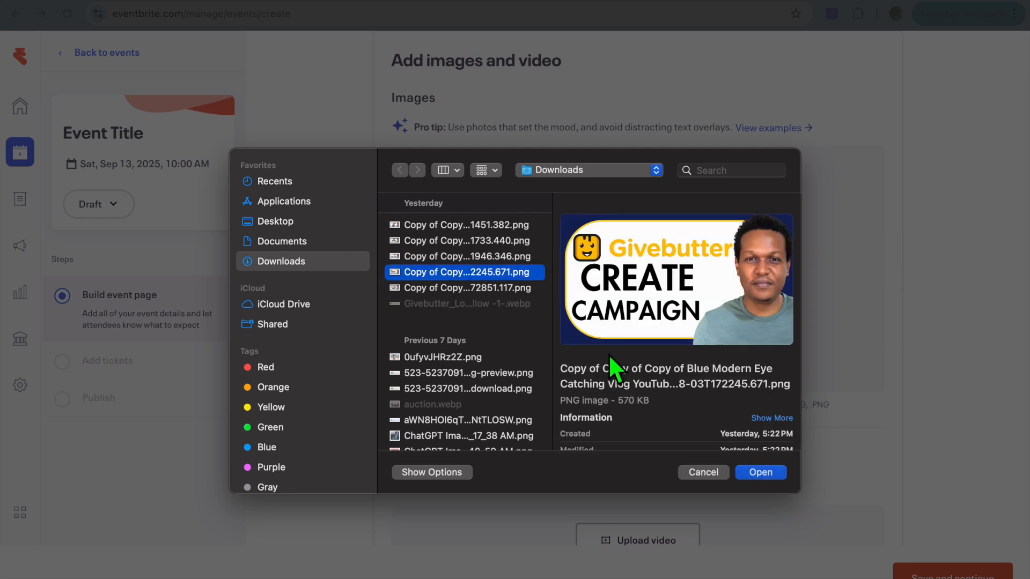
{"action": "left_click", "coordinate": [759, 471]}
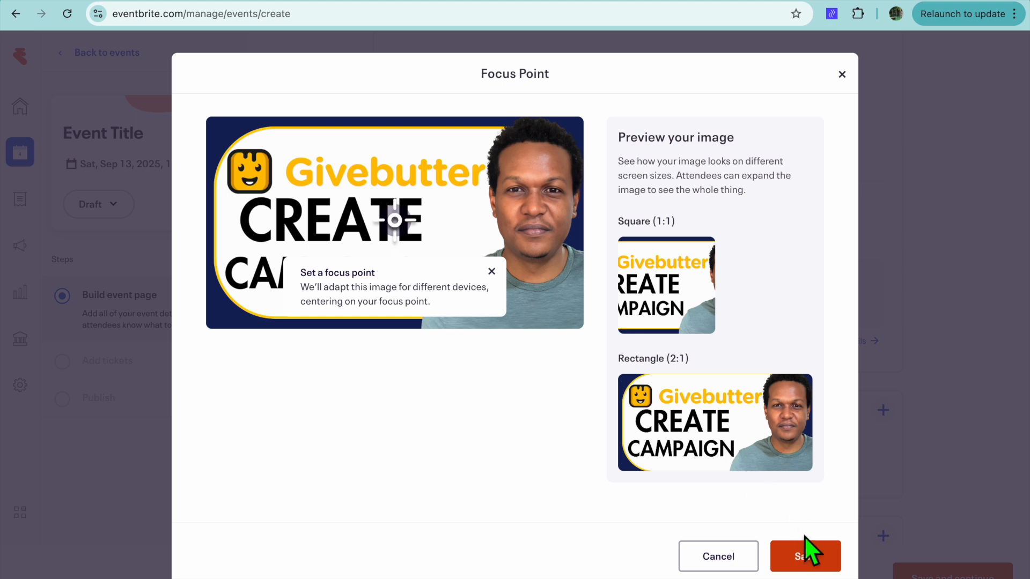
{"action": "left_click", "coordinate": [805, 547]}
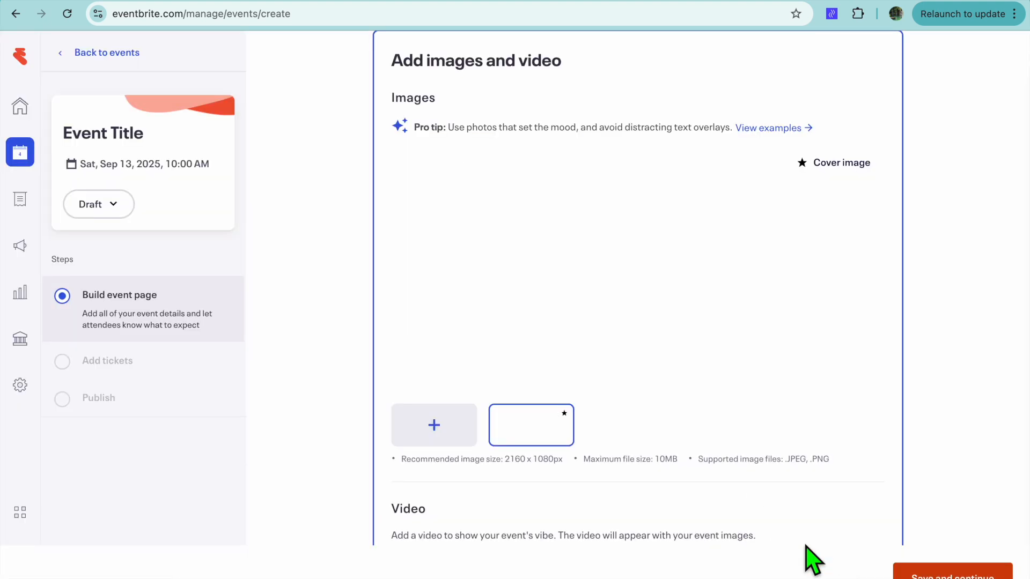
{"action": "scroll", "coordinate": [806, 546], "scroll_direction": "down", "scroll_amount": 1}
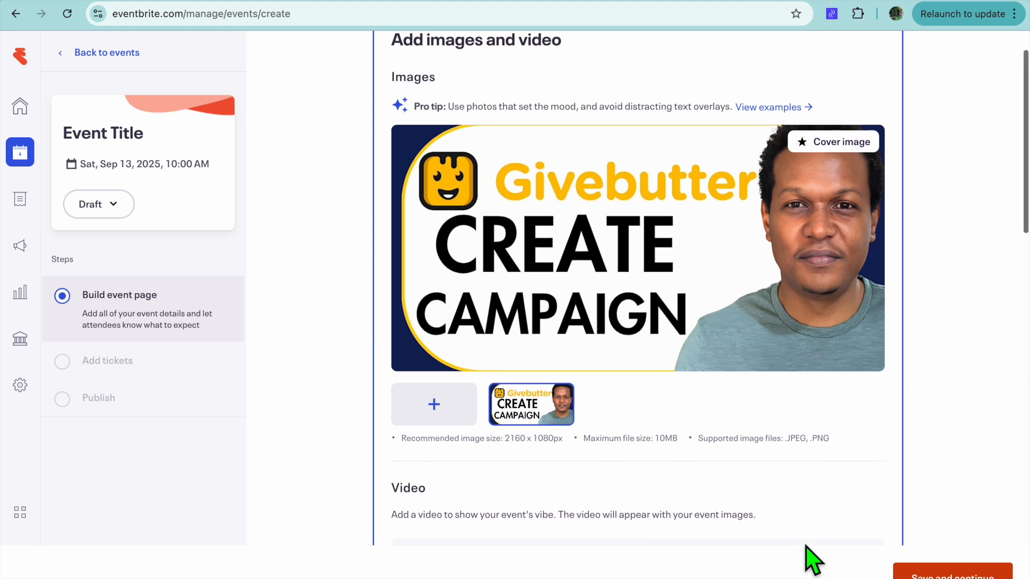
{"action": "mouse_move", "coordinate": [758, 315]}
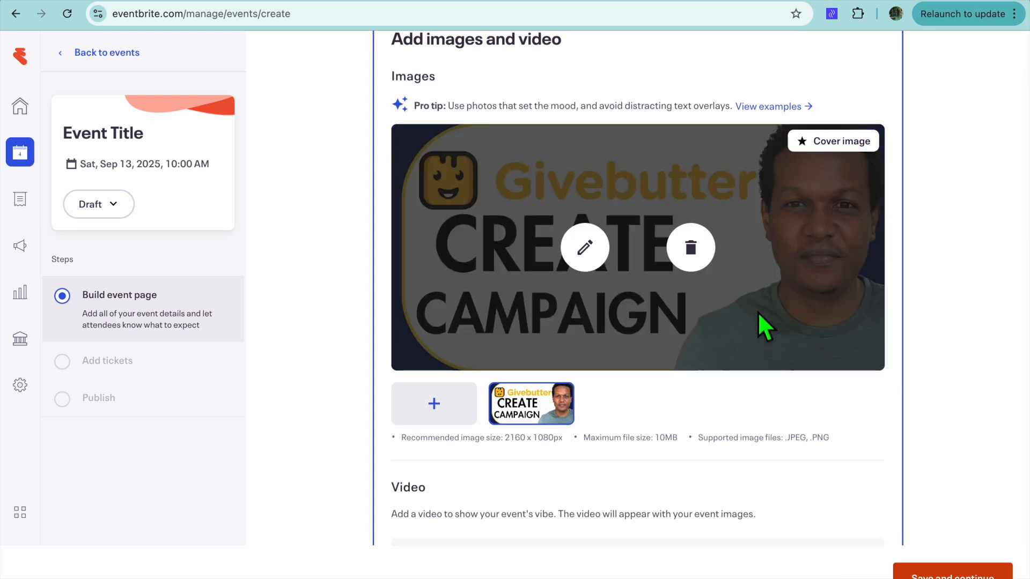
Enter WORKSHOP as the event title and TEST WORKSHOP as the summary
{"action": "scroll", "coordinate": [757, 311], "scroll_direction": "down", "scroll_amount": 7}
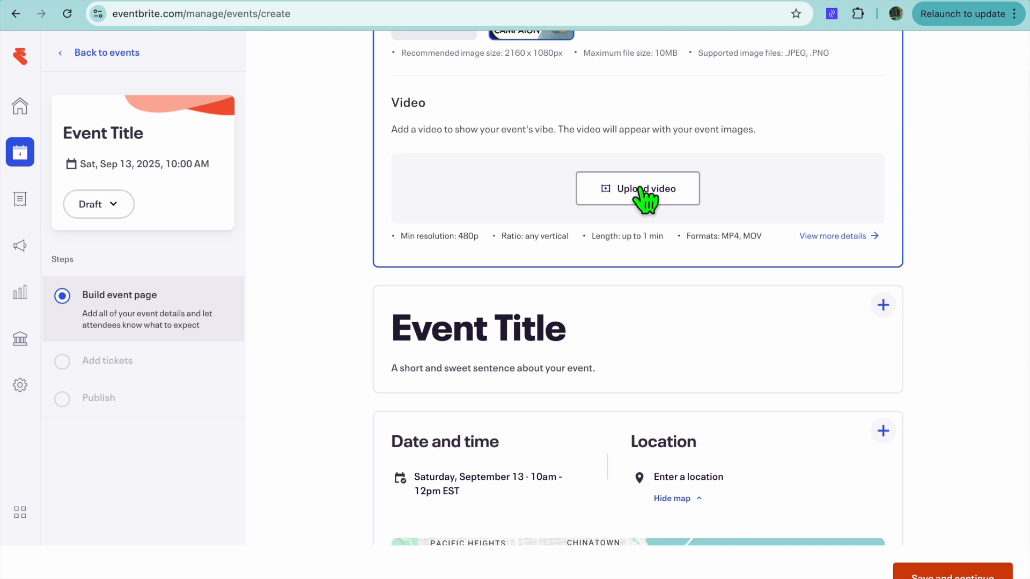
{"action": "scroll", "coordinate": [681, 334], "scroll_direction": "down", "scroll_amount": 2}
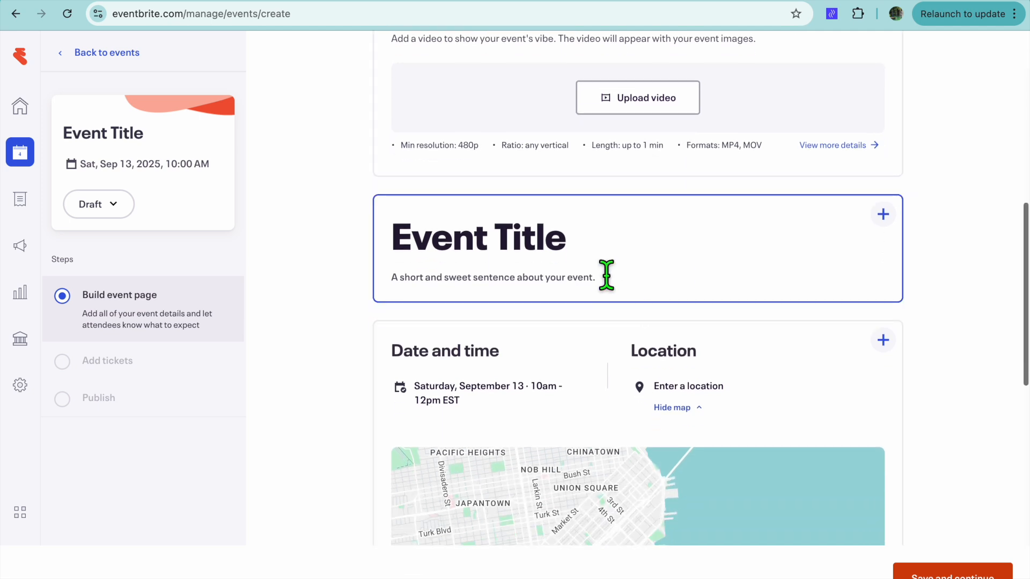
{"action": "left_click", "coordinate": [595, 246]}
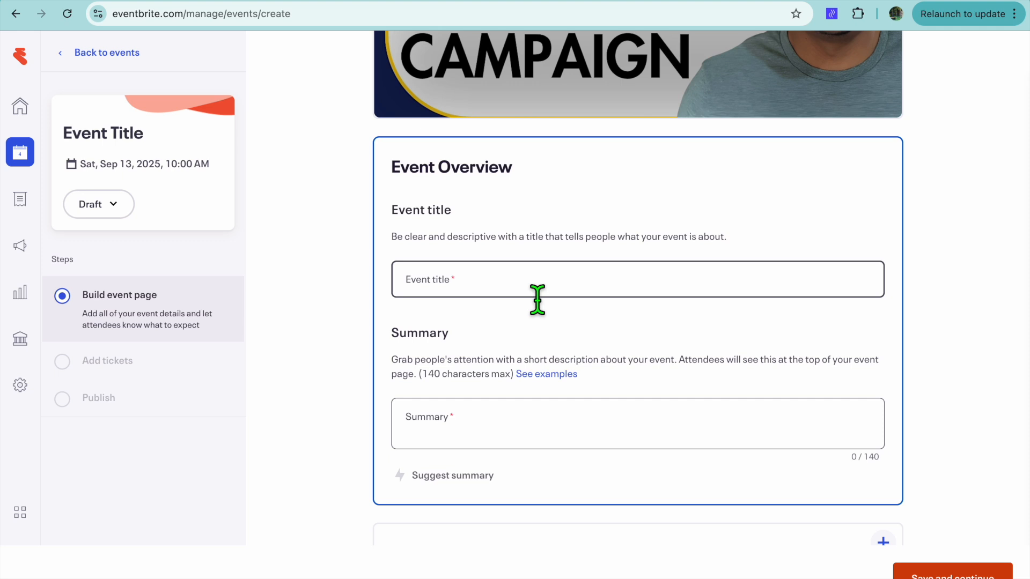
{"action": "left_click", "coordinate": [535, 298]}
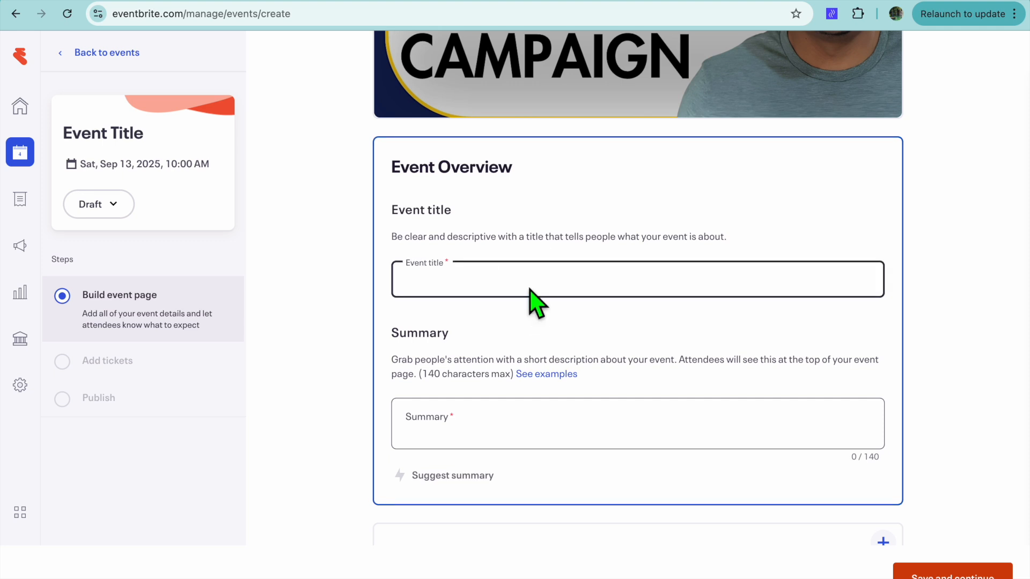
{"action": "type", "text": "WORKSHOP"}
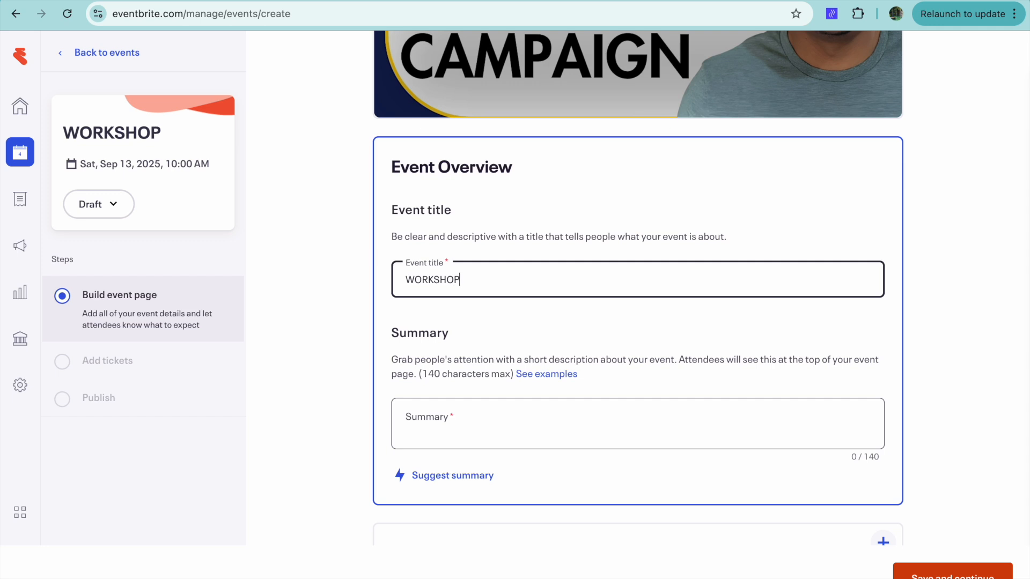
{"action": "left_click", "coordinate": [536, 436]}
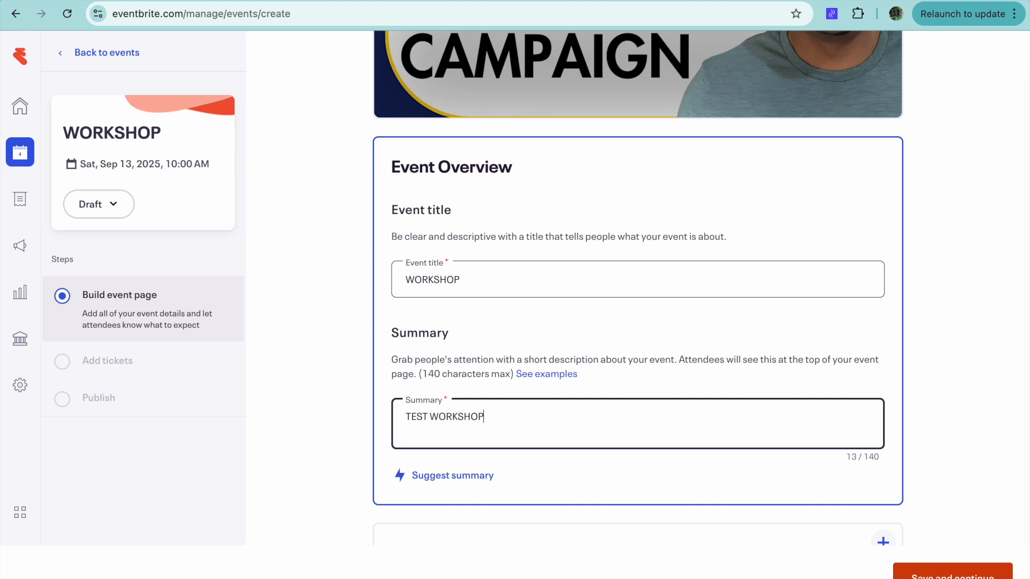
Set the event type to Recurring event and the location to Online event
{"action": "scroll", "coordinate": [653, 490], "scroll_direction": "down", "scroll_amount": 5}
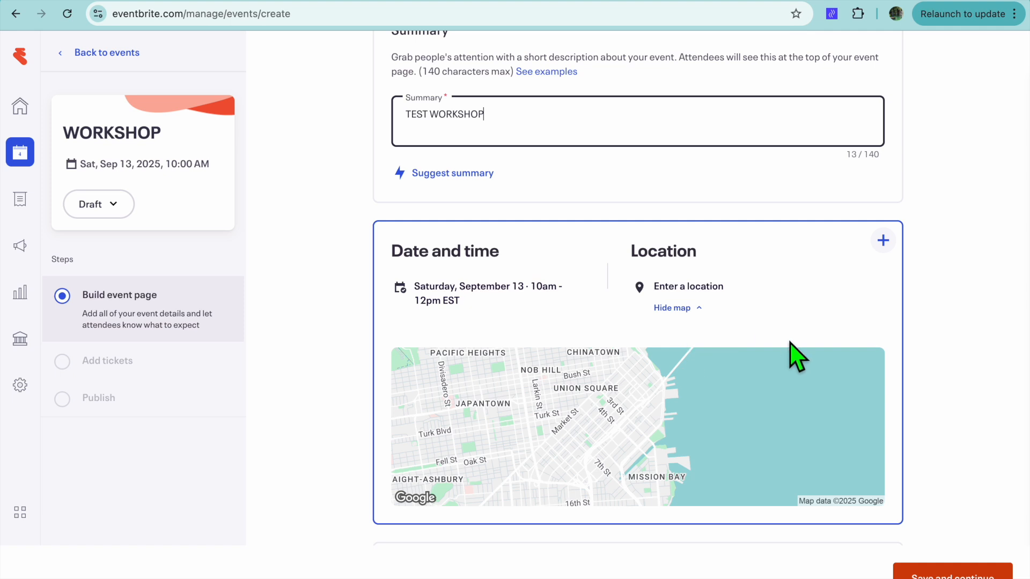
{"action": "left_click", "coordinate": [883, 241]}
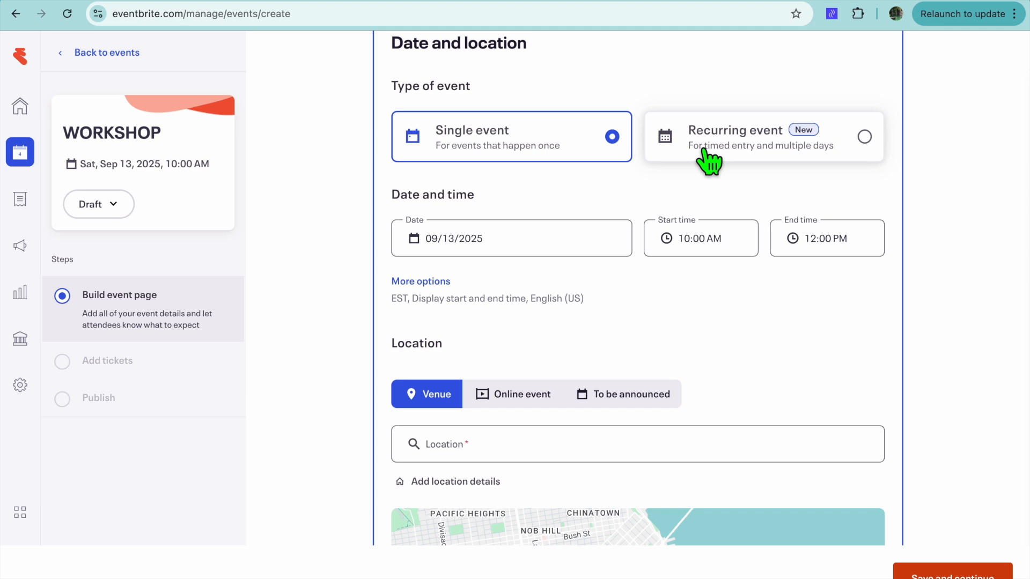
{"action": "left_click", "coordinate": [865, 137]}
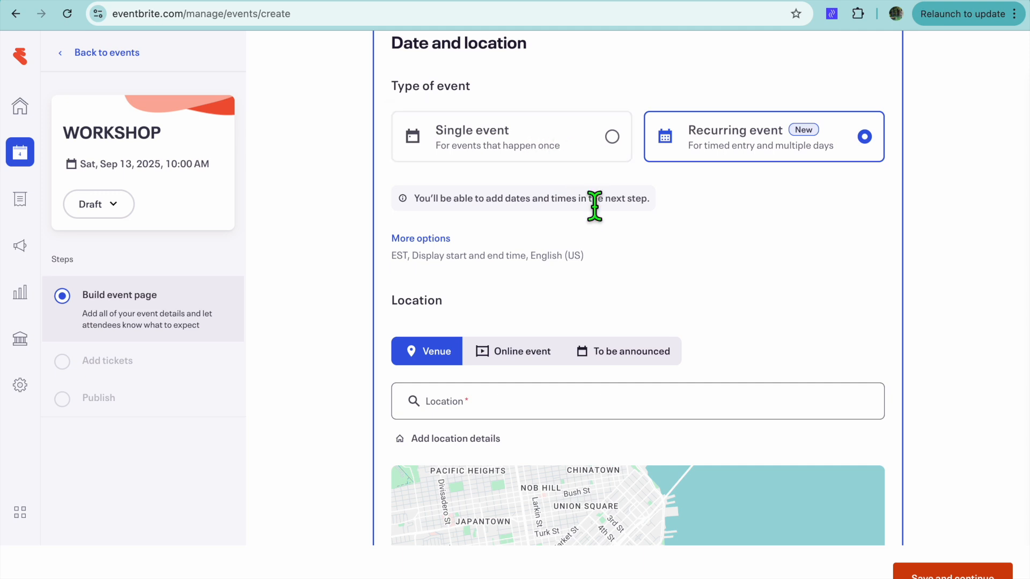
{"action": "scroll", "coordinate": [571, 213], "scroll_direction": "down", "scroll_amount": 4}
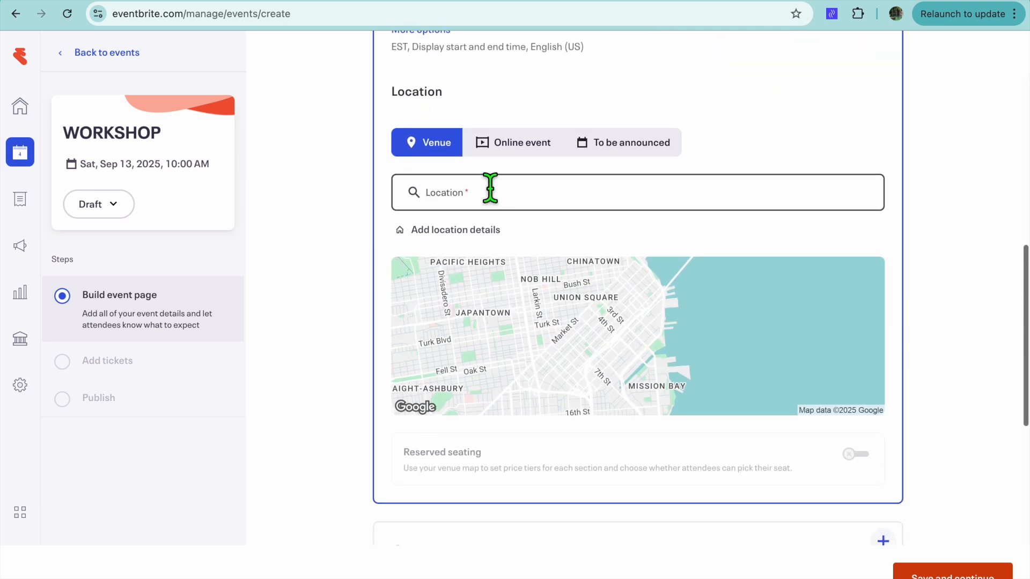
{"action": "left_click", "coordinate": [511, 152]}
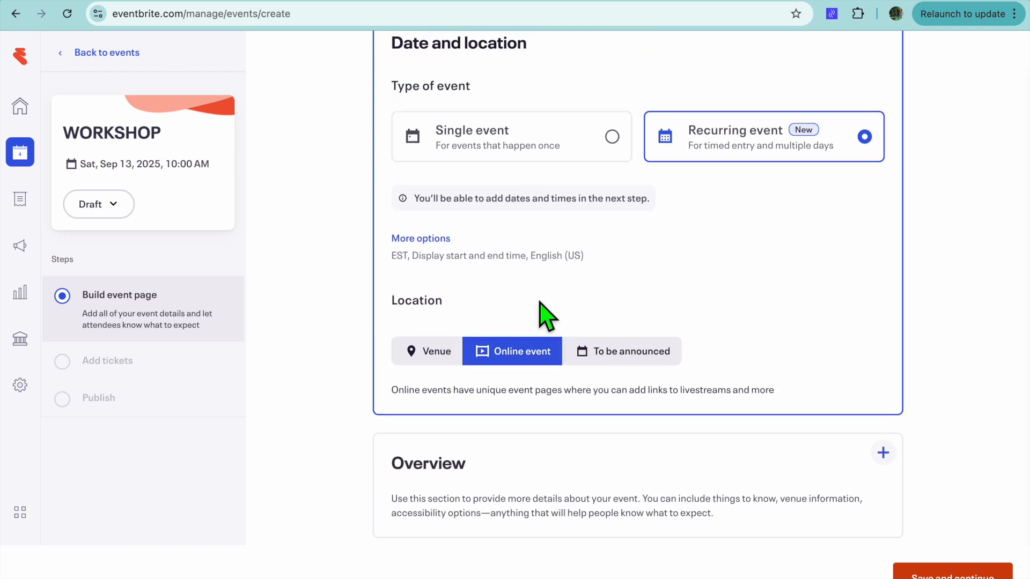
Look through the examples of the Lineup section and close them
{"action": "scroll", "coordinate": [547, 317], "scroll_direction": "down", "scroll_amount": 4}
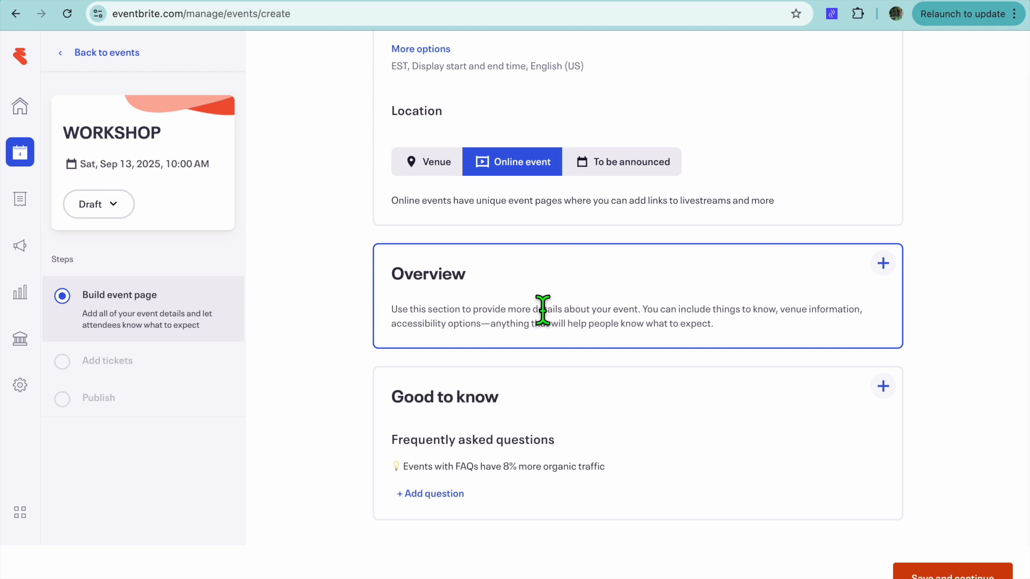
{"action": "scroll", "coordinate": [543, 310], "scroll_direction": "down", "scroll_amount": 4}
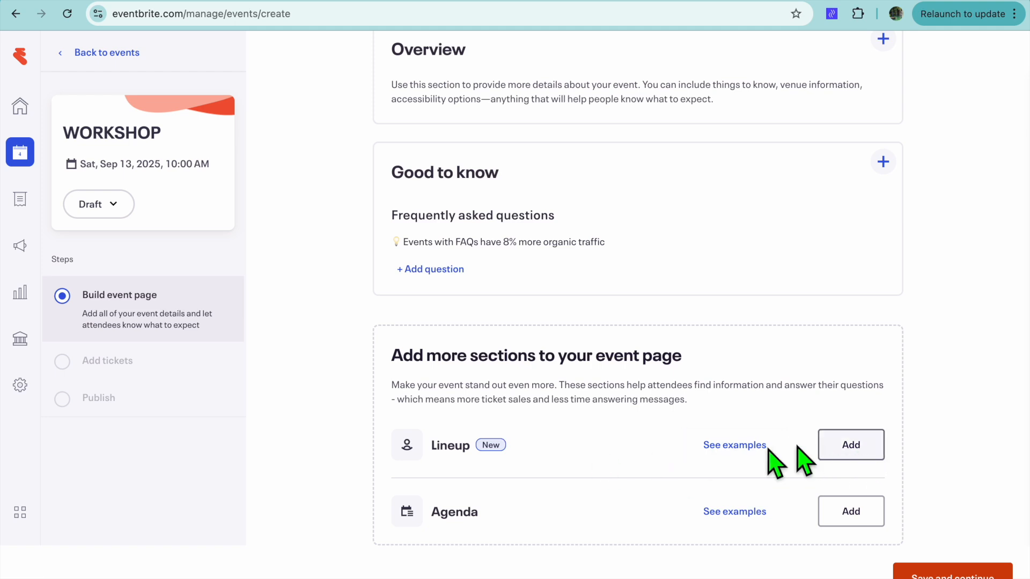
{"action": "left_click", "coordinate": [753, 446]}
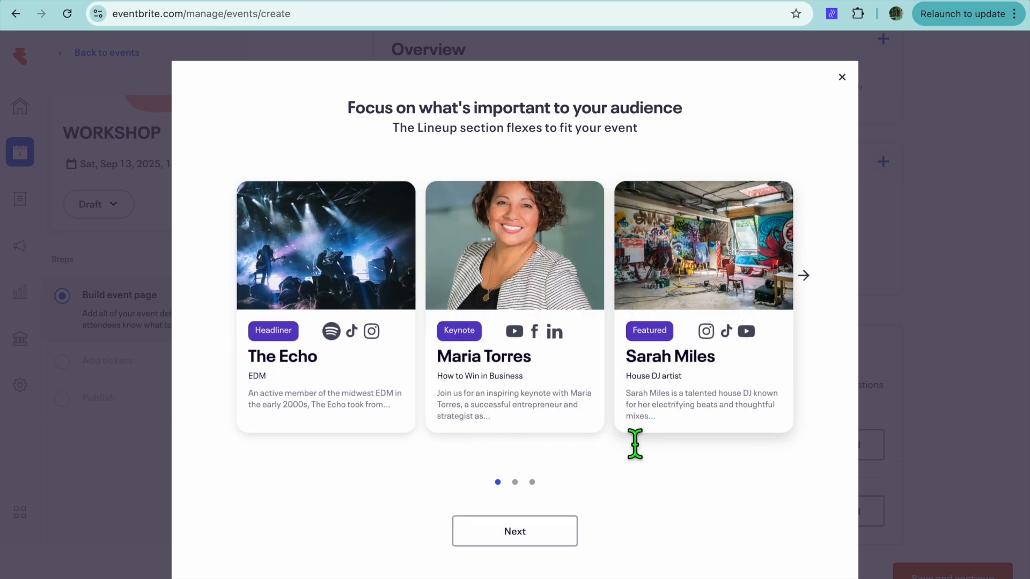
{"action": "left_click", "coordinate": [547, 531]}
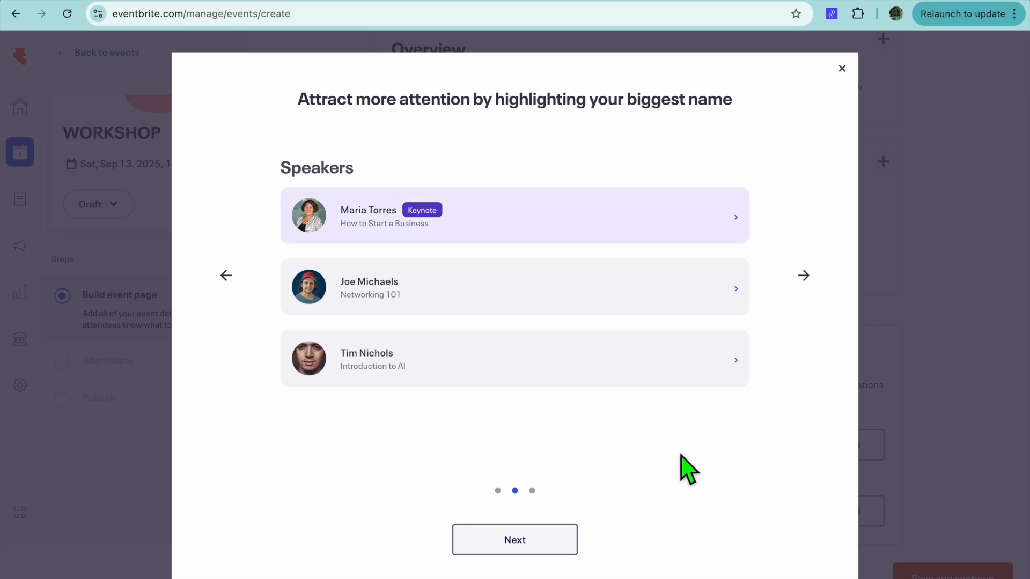
{"action": "left_click", "coordinate": [536, 544]}
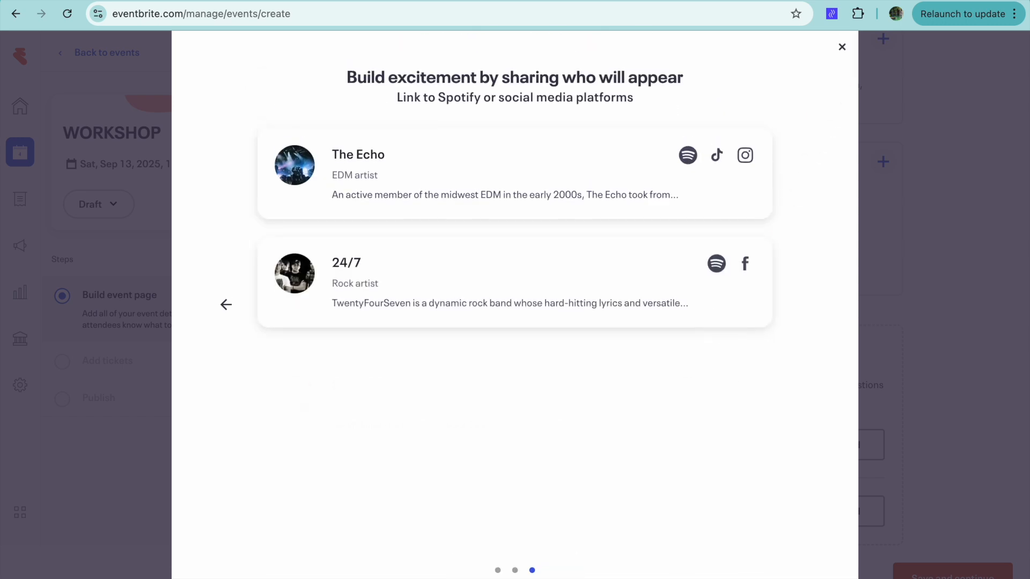
{"action": "left_click", "coordinate": [841, 47]}
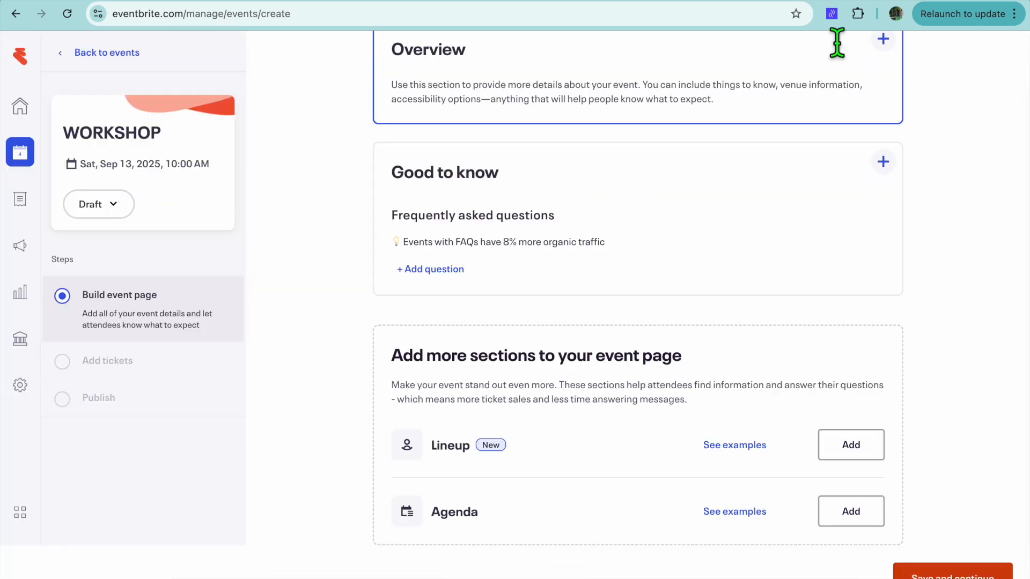
{"action": "left_click", "coordinate": [853, 454]}
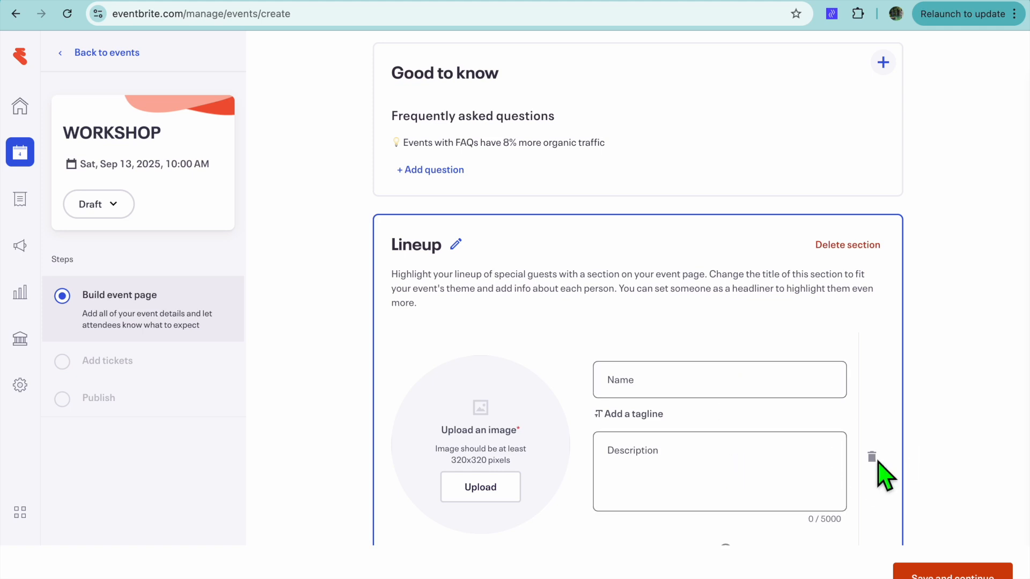
{"action": "scroll", "coordinate": [922, 467], "scroll_direction": "down", "scroll_amount": 1}
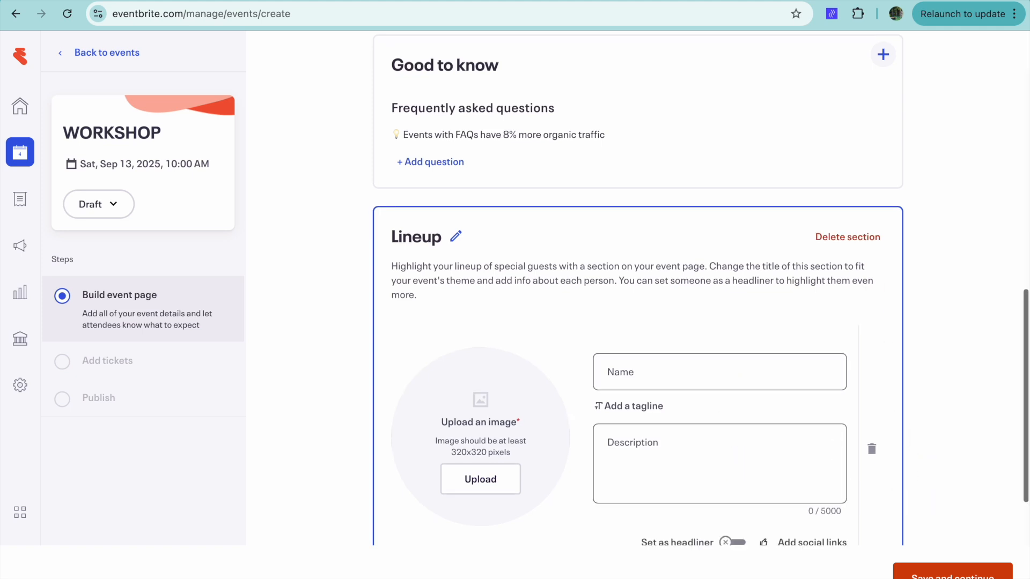
{"action": "left_click", "coordinate": [848, 237]}
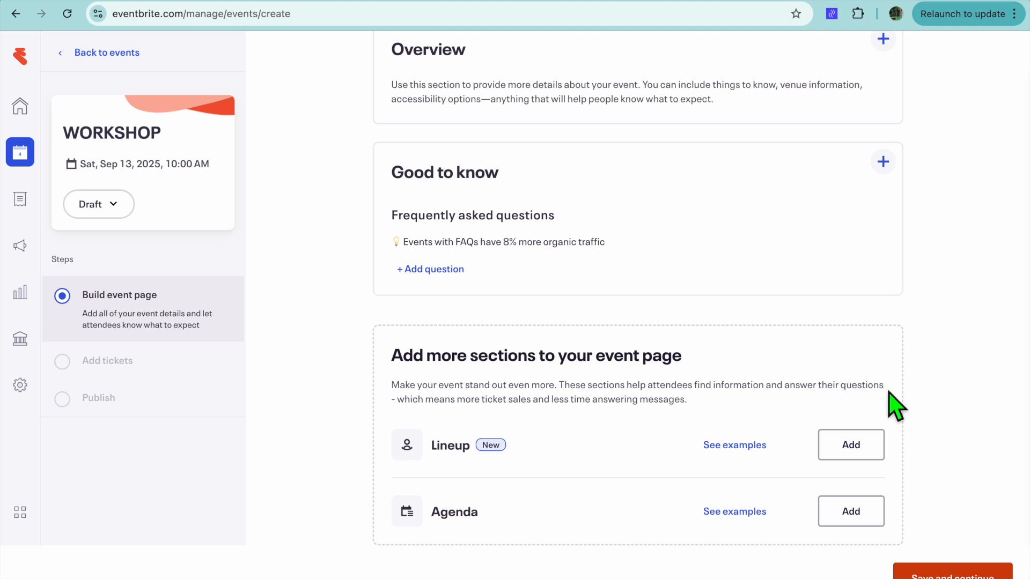
Save the event page and set up a session on 8/12/2025 from 1:30 PM to 3:00 PM
{"action": "left_click", "coordinate": [969, 574]}
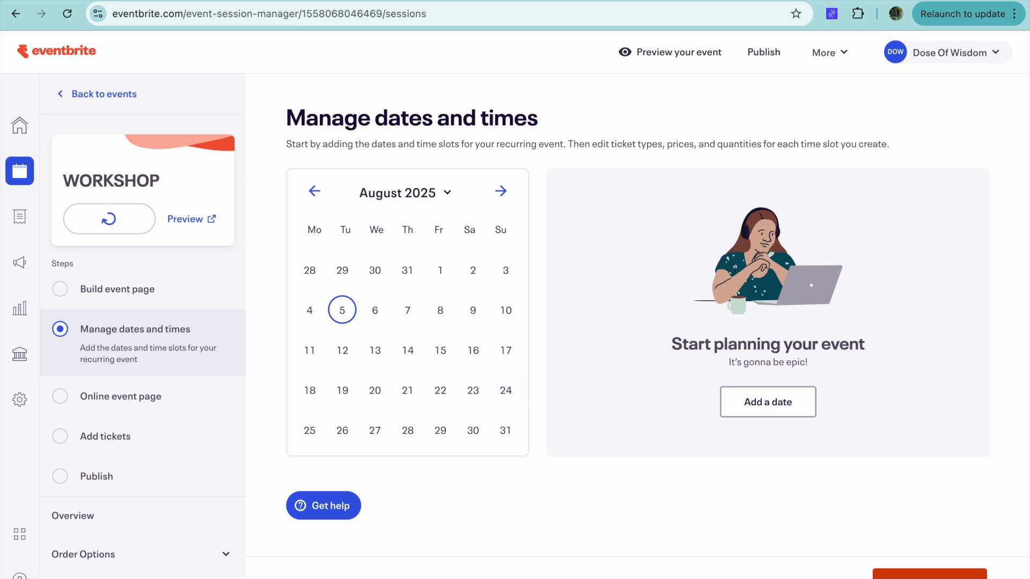
{"action": "left_click", "coordinate": [350, 351]}
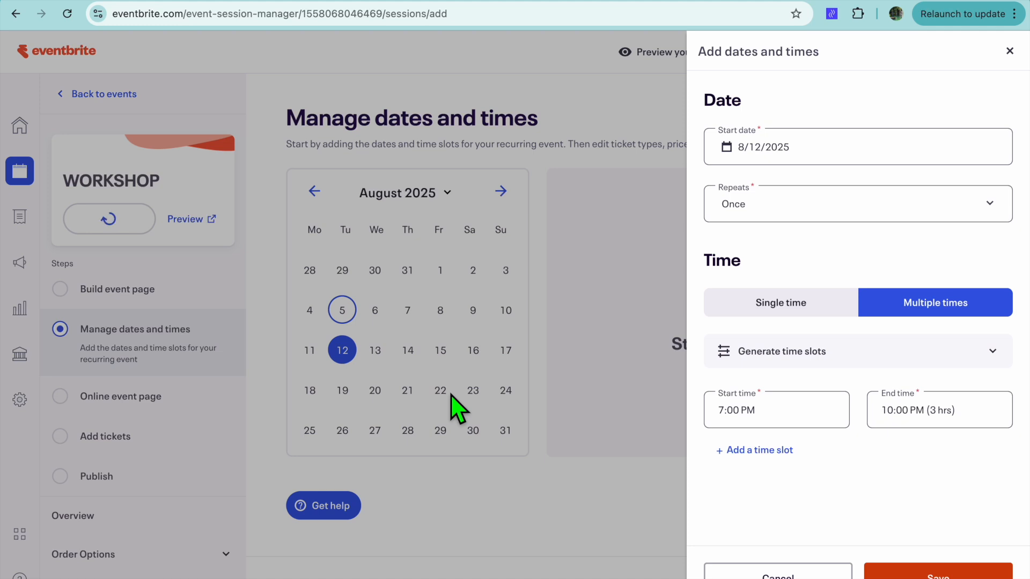
{"action": "left_click", "coordinate": [799, 420]}
{"action": "scroll", "coordinate": [770, 311], "scroll_direction": "up", "scroll_amount": 3}
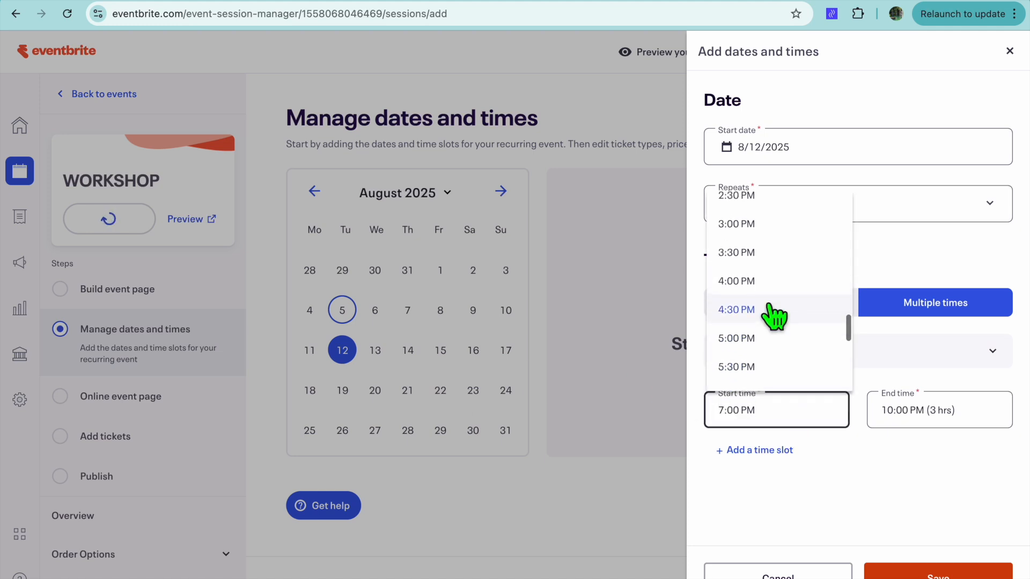
{"action": "scroll", "coordinate": [772, 316], "scroll_direction": "up", "scroll_amount": 2}
{"action": "left_click", "coordinate": [757, 210]}
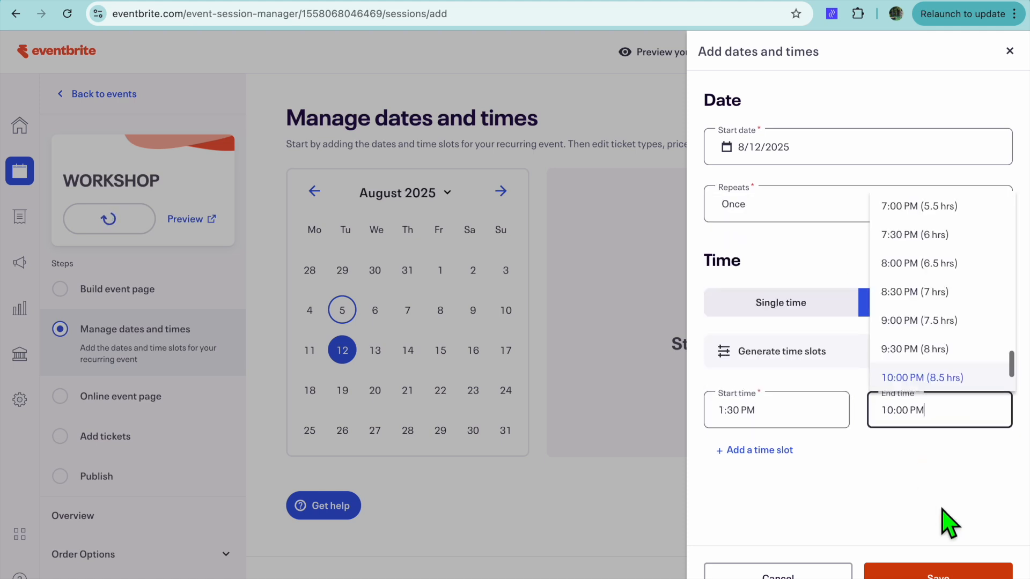
{"action": "scroll", "coordinate": [936, 314], "scroll_direction": "up", "scroll_amount": 2}
{"action": "scroll", "coordinate": [938, 314], "scroll_direction": "up", "scroll_amount": 5}
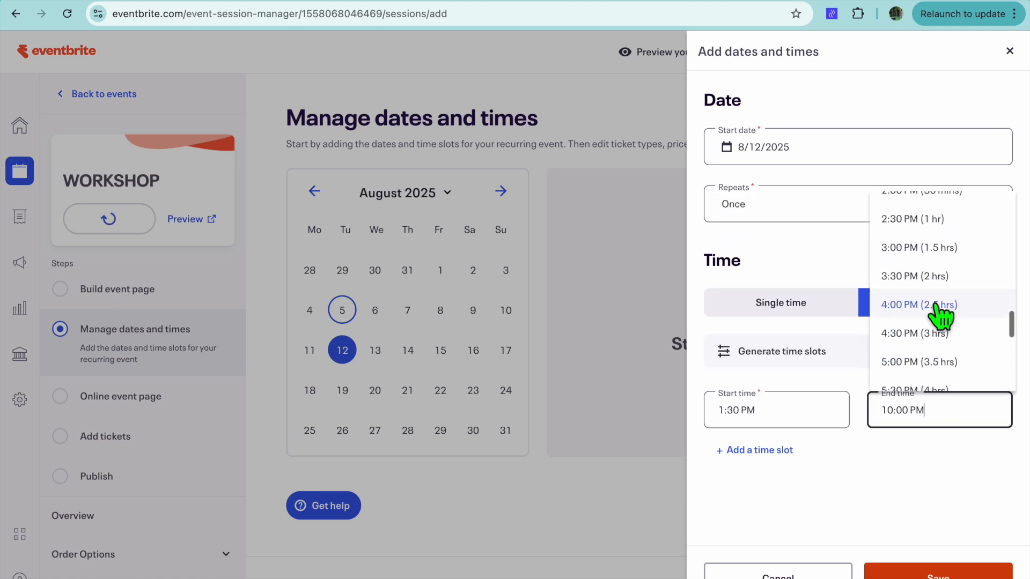
{"action": "left_click", "coordinate": [913, 272]}
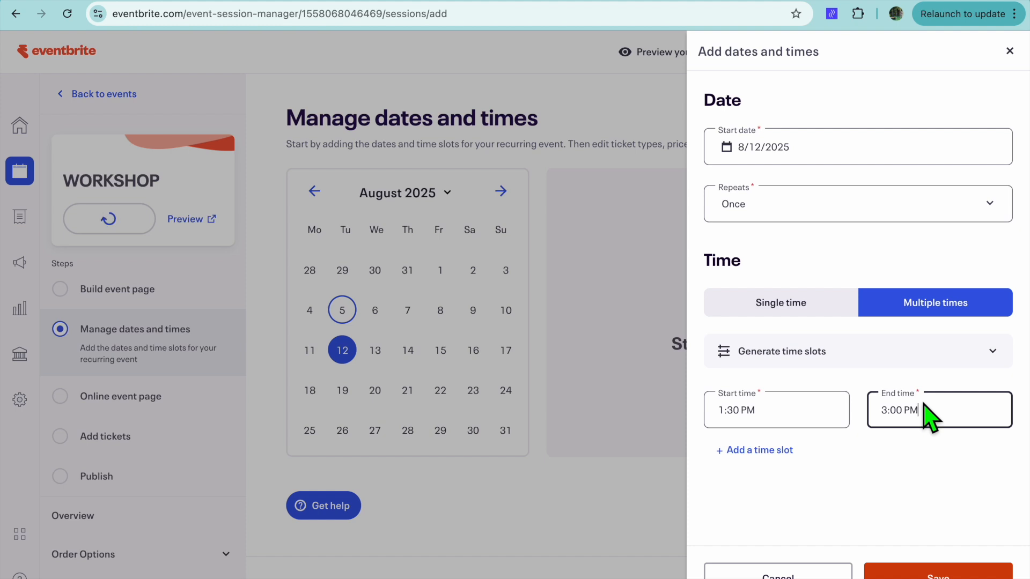
Save the 8/12/2025 session and add a second one on 8/14/2025 starting at 4:00 PM, with an end time chosen and saved
{"action": "left_click", "coordinate": [944, 574]}
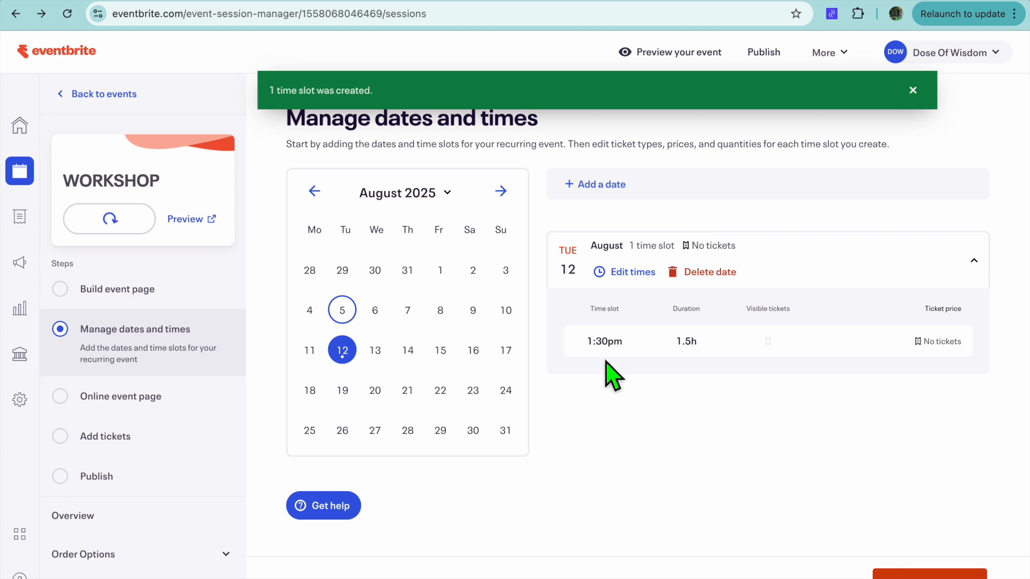
{"action": "left_click", "coordinate": [592, 182]}
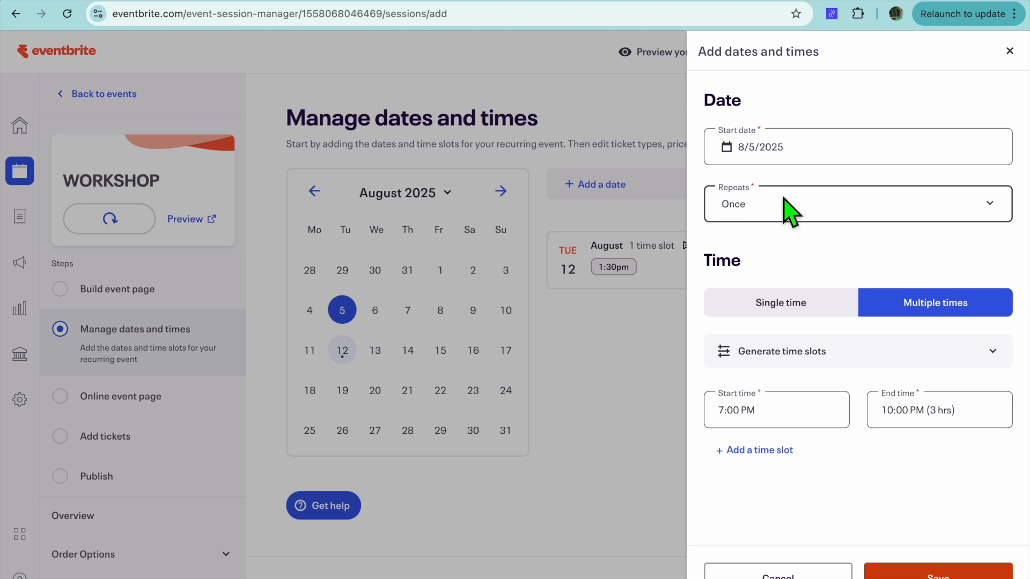
{"action": "left_click", "coordinate": [809, 148]}
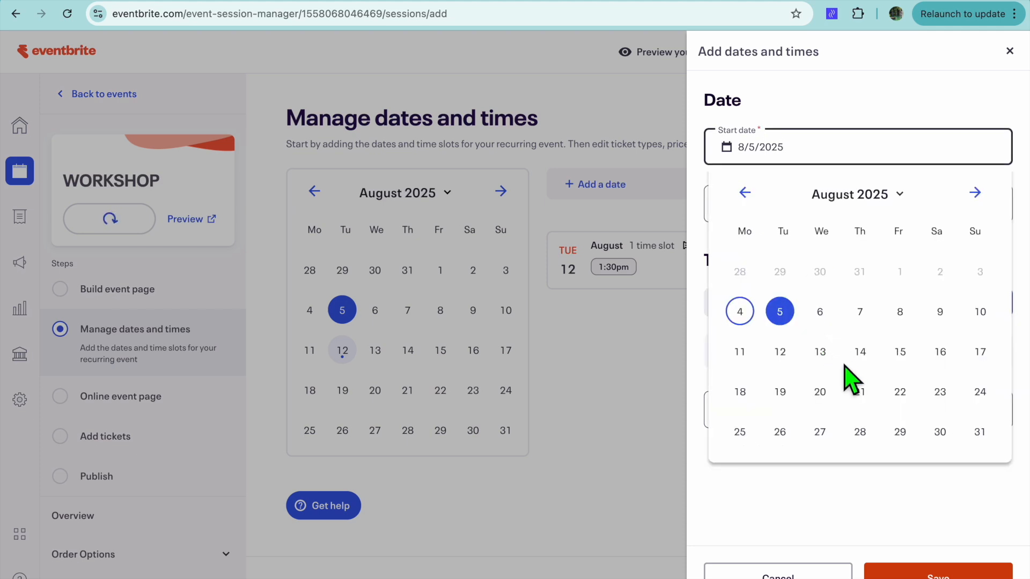
{"action": "left_click", "coordinate": [860, 354]}
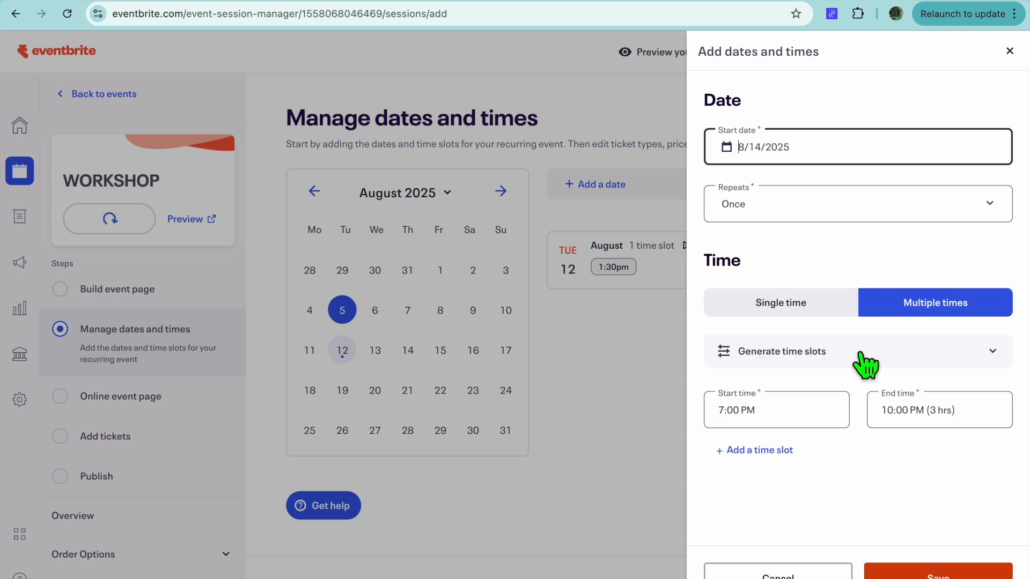
{"action": "left_click", "coordinate": [795, 411]}
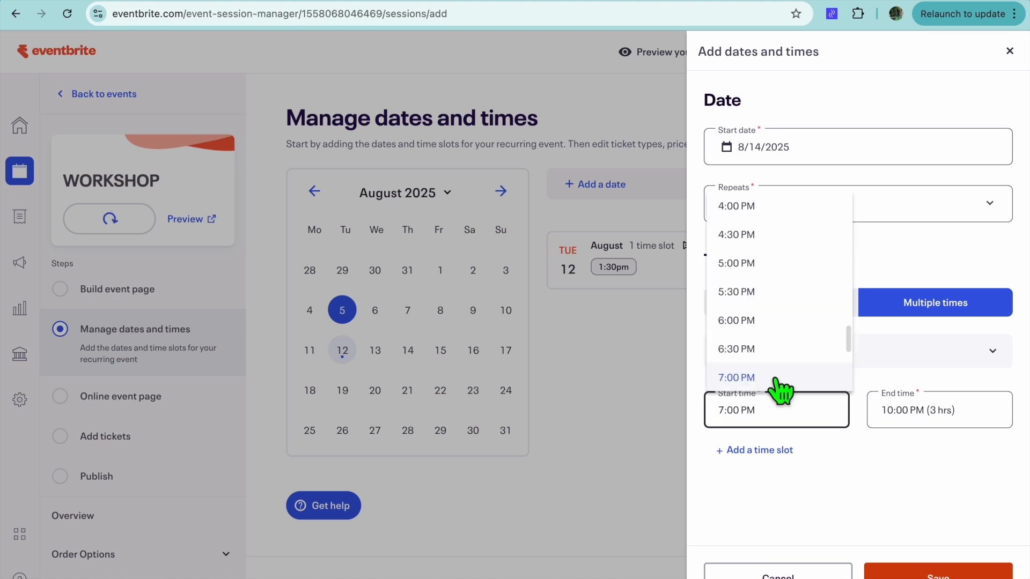
{"action": "scroll", "coordinate": [757, 252], "scroll_direction": "up", "scroll_amount": 1}
{"action": "left_click", "coordinate": [747, 236]}
{"action": "left_click", "coordinate": [939, 421]}
{"action": "scroll", "coordinate": [932, 293], "scroll_direction": "up", "scroll_amount": 3}
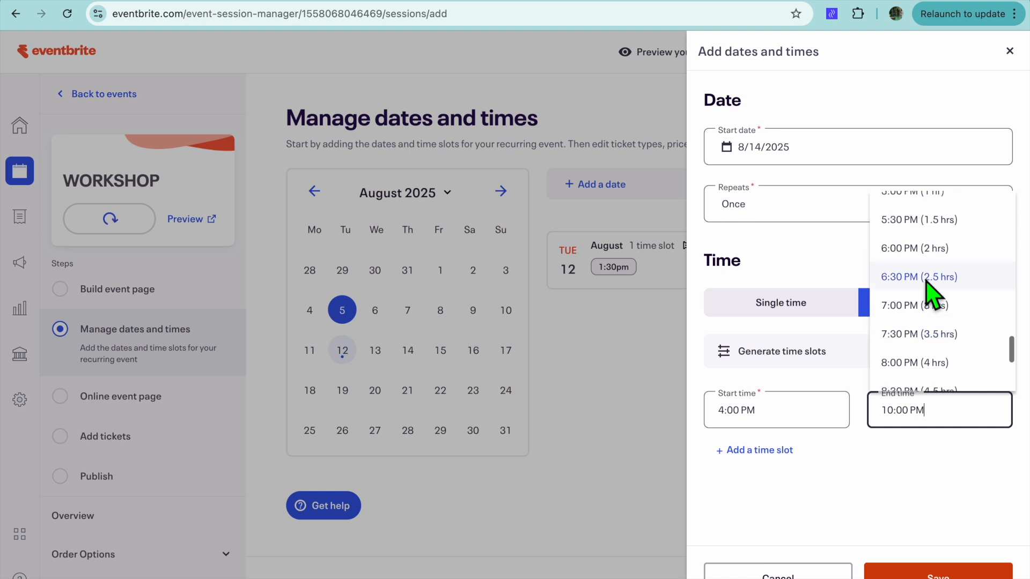
{"action": "left_click", "coordinate": [923, 230]}
{"action": "left_click", "coordinate": [963, 569]}
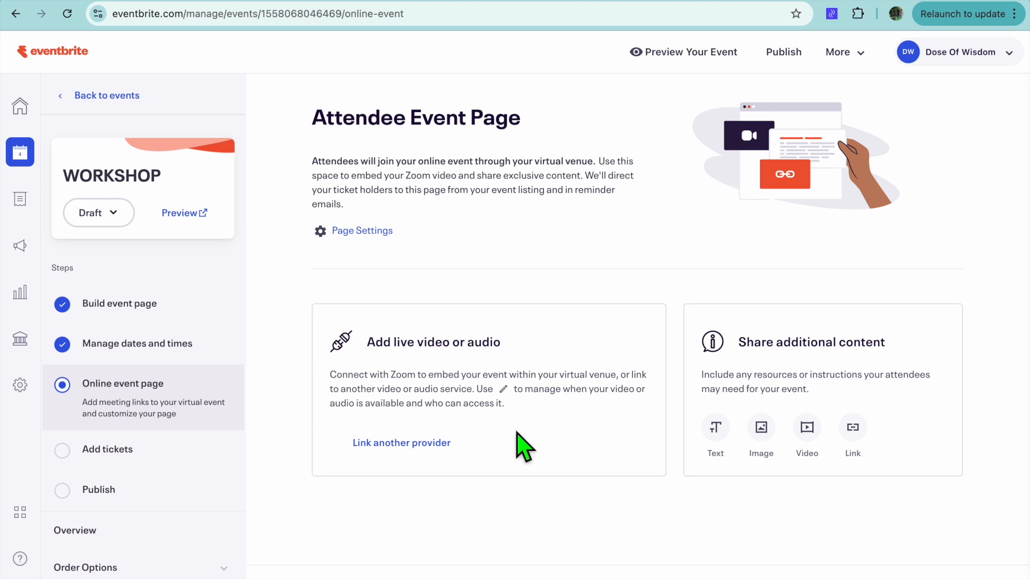
{"action": "left_click", "coordinate": [448, 443]}
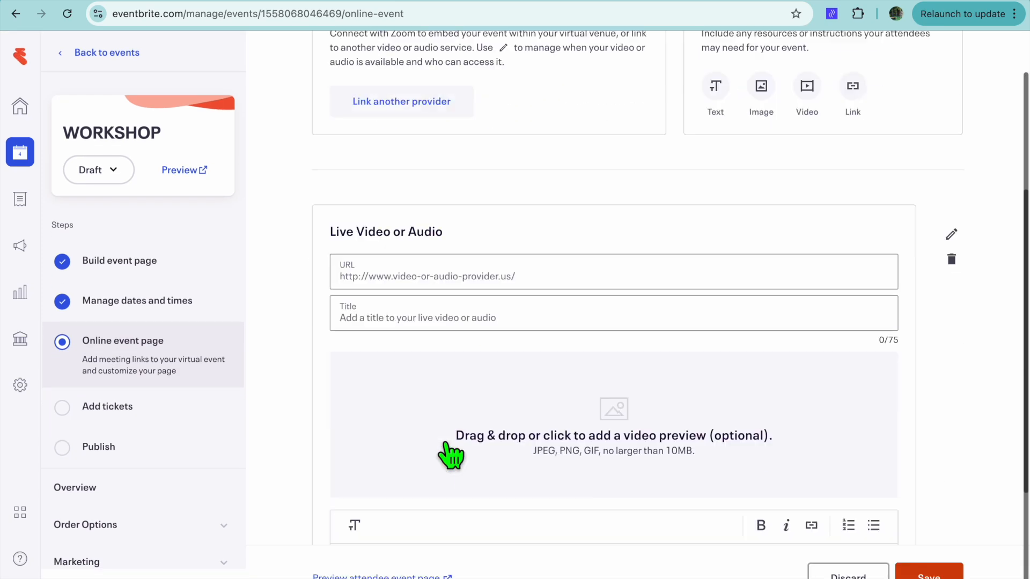
{"action": "scroll", "coordinate": [516, 328], "scroll_direction": "up", "scroll_amount": 3}
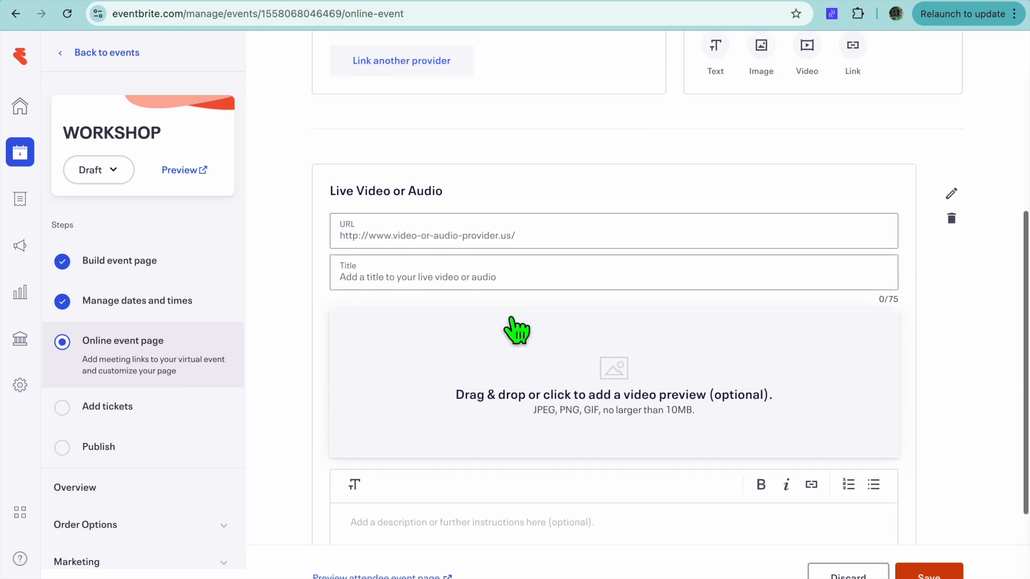
{"action": "left_click", "coordinate": [950, 228]}
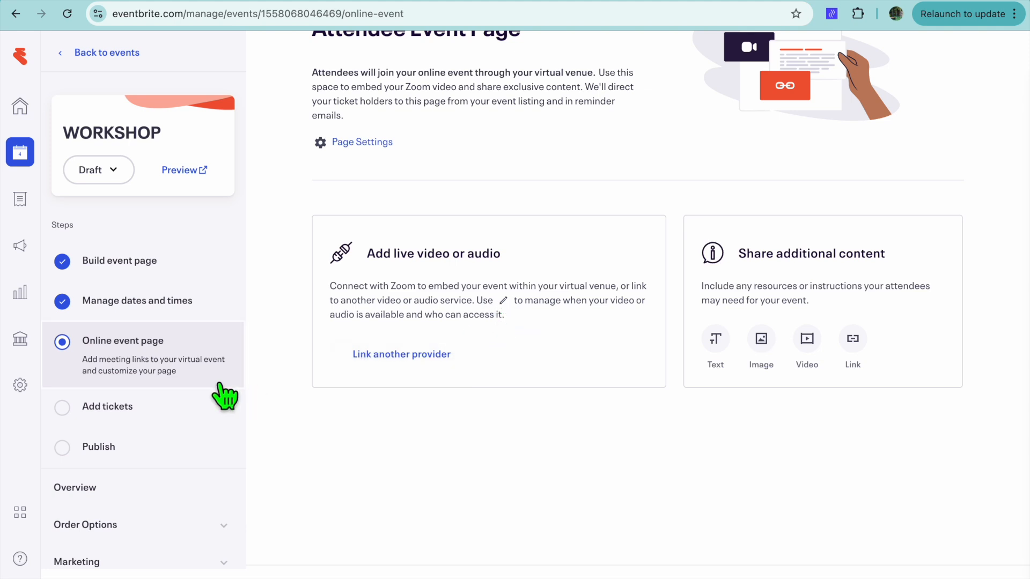
Start a new paid ticket named GENERAL with a price of $70
{"action": "left_click", "coordinate": [158, 419]}
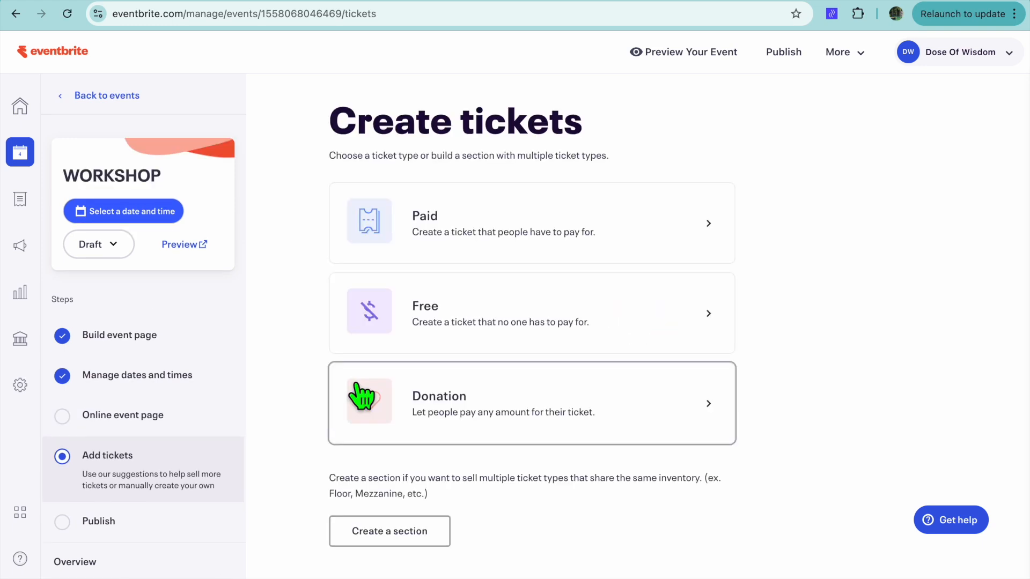
{"action": "left_click", "coordinate": [446, 229]}
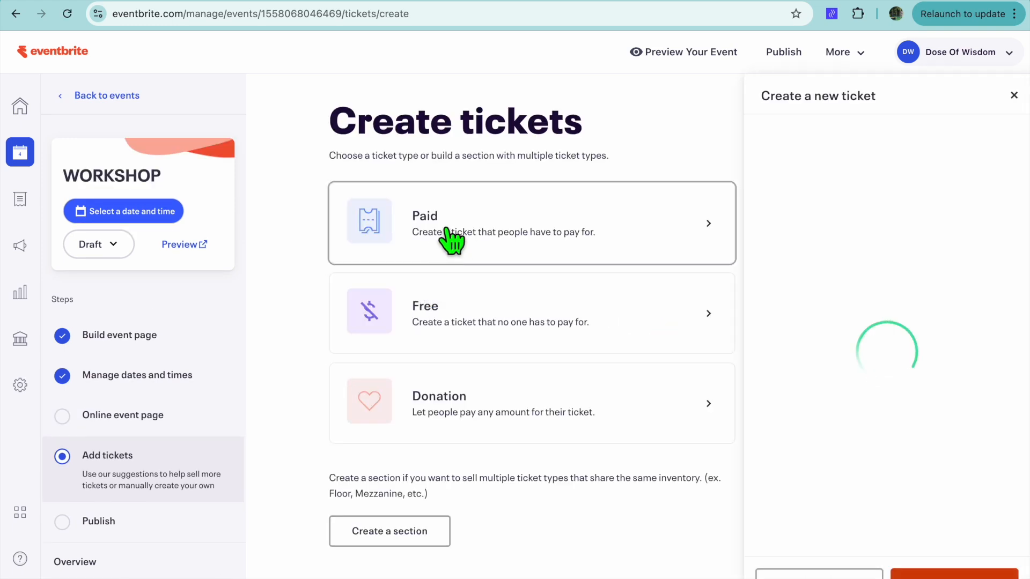
{"action": "left_click", "coordinate": [835, 212]}
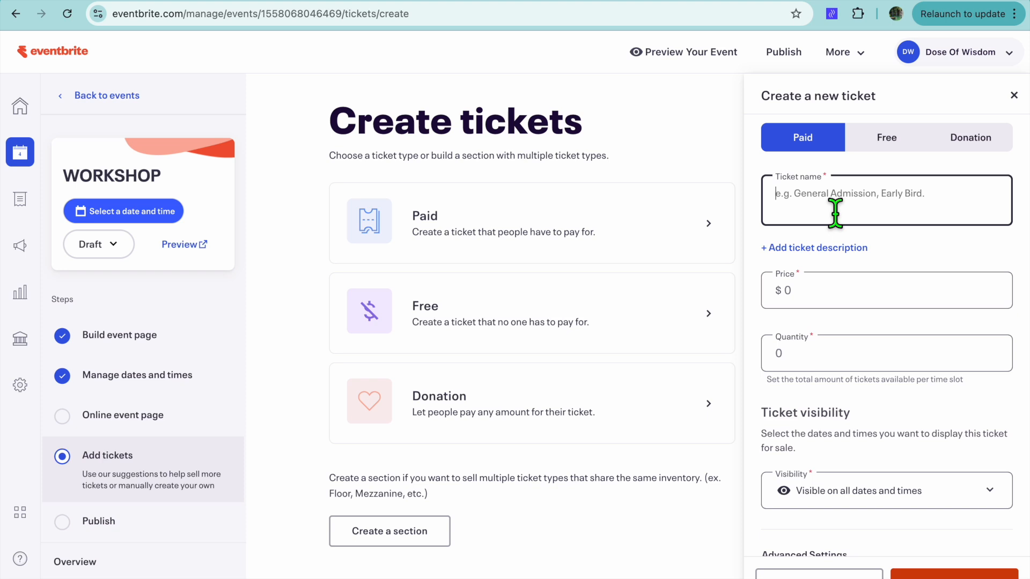
{"action": "type", "text": "G"}
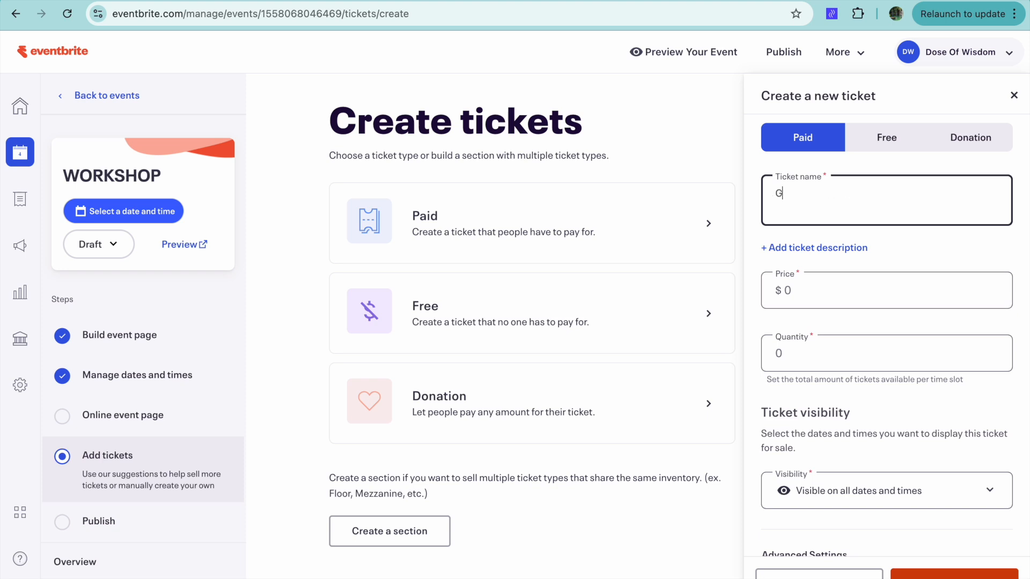
{"action": "type", "text": "ENERAL"}
{"action": "left_click", "coordinate": [868, 292]}
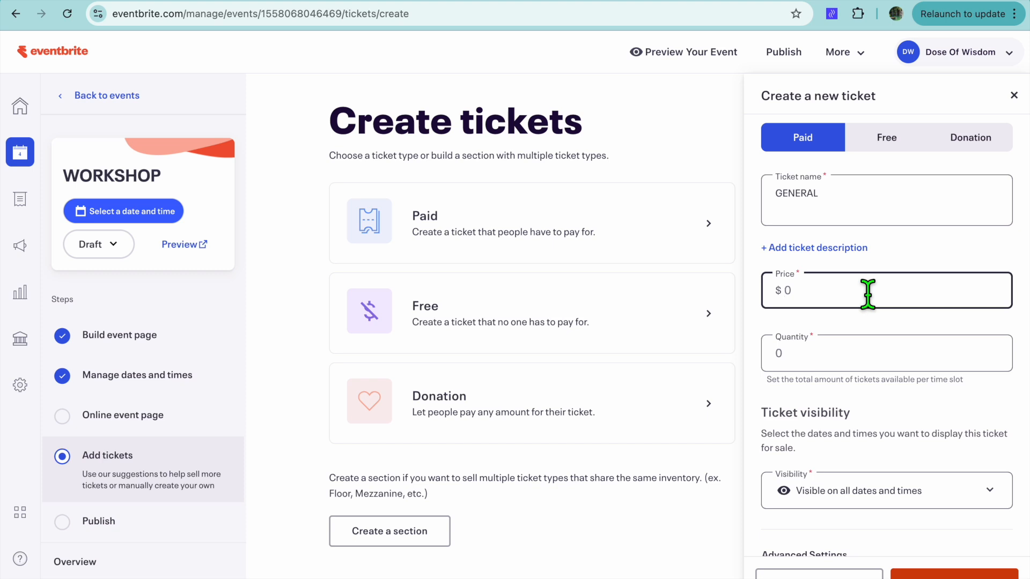
{"action": "type", "text": "70"}
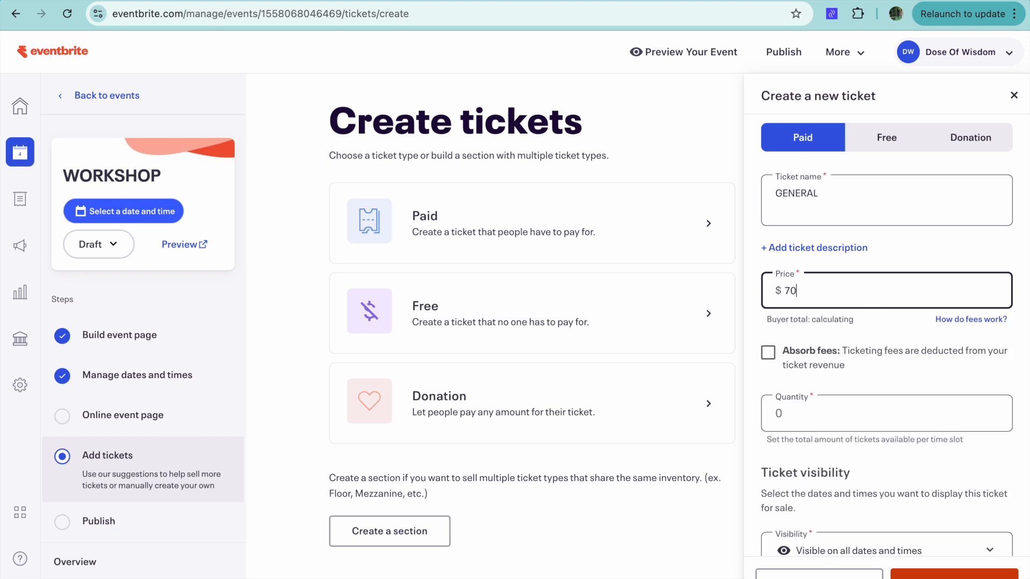
Absorb the fees for the GENERAL ticket, set its quantity to 25 per time slot and save it
{"action": "left_click", "coordinate": [768, 354]}
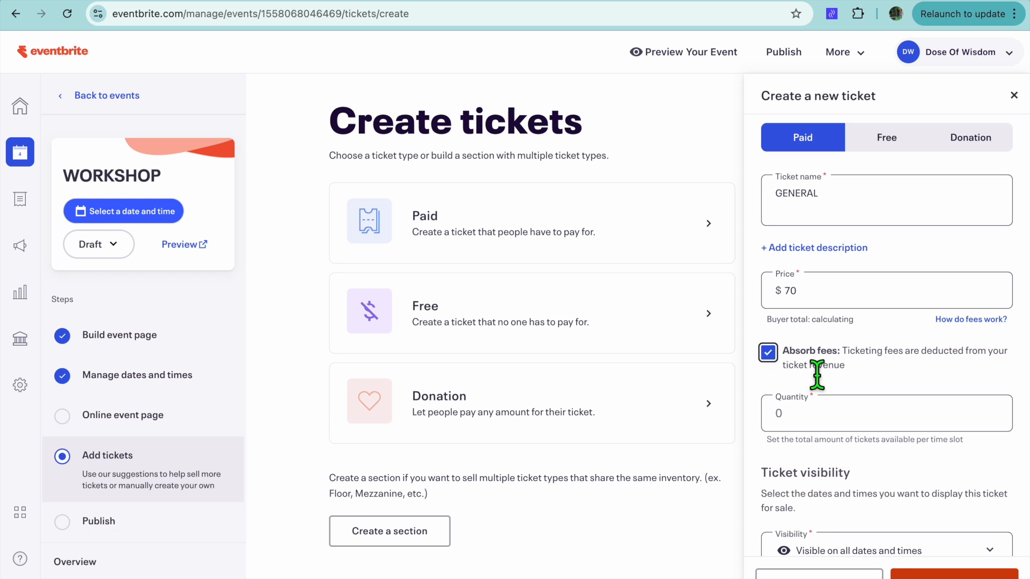
{"action": "left_click", "coordinate": [828, 424]}
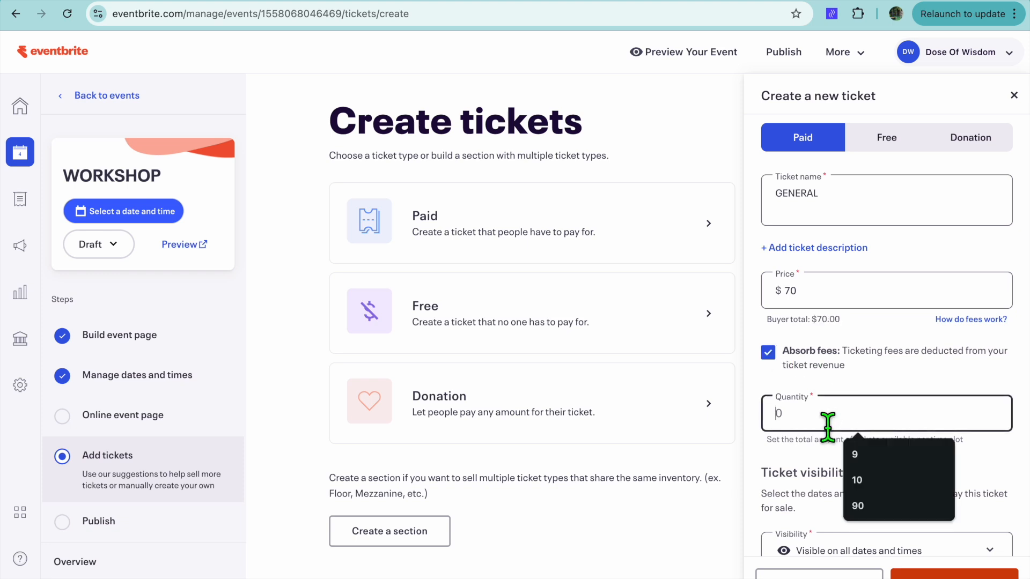
{"action": "type", "text": "25"}
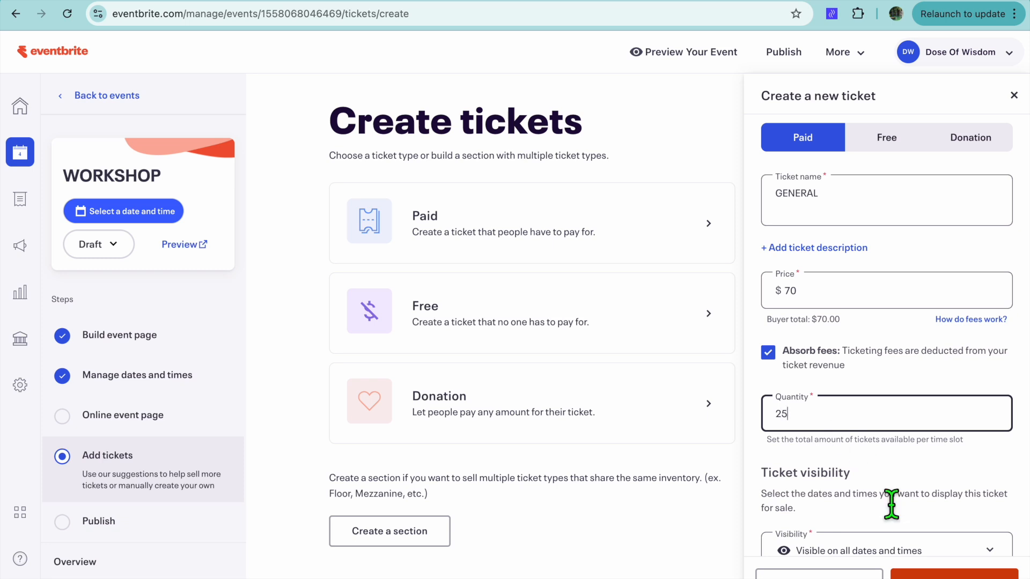
{"action": "scroll", "coordinate": [891, 505], "scroll_direction": "down", "scroll_amount": 2}
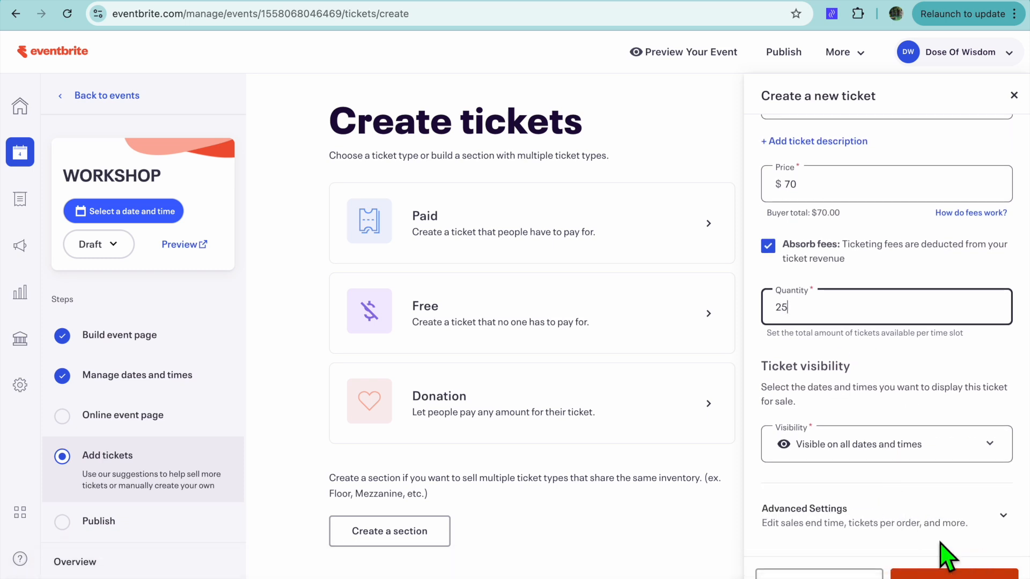
{"action": "left_click", "coordinate": [955, 575]}
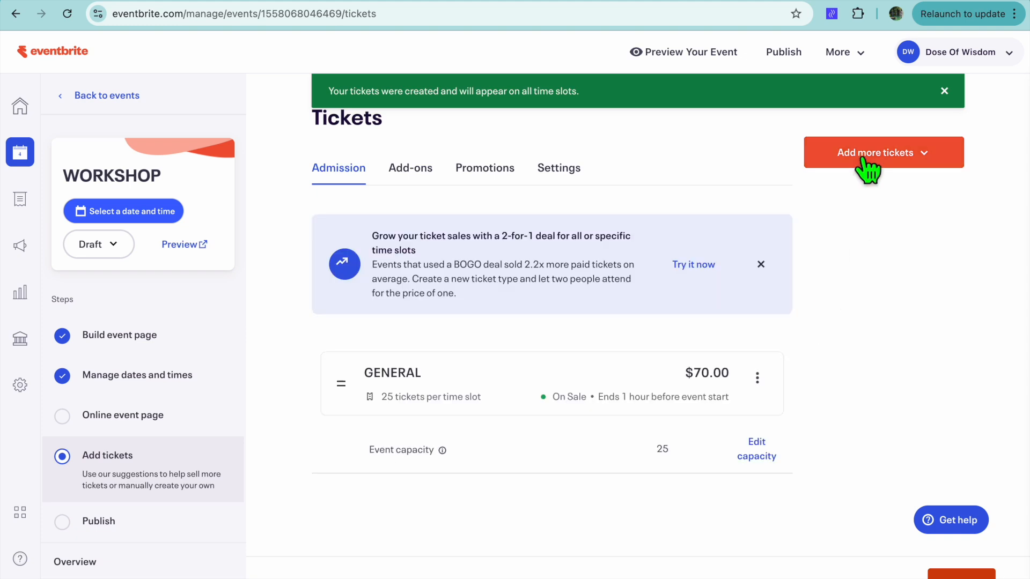
Start another paid ticket named VIP TICKETS with a price of $200
{"action": "left_click", "coordinate": [862, 158]}
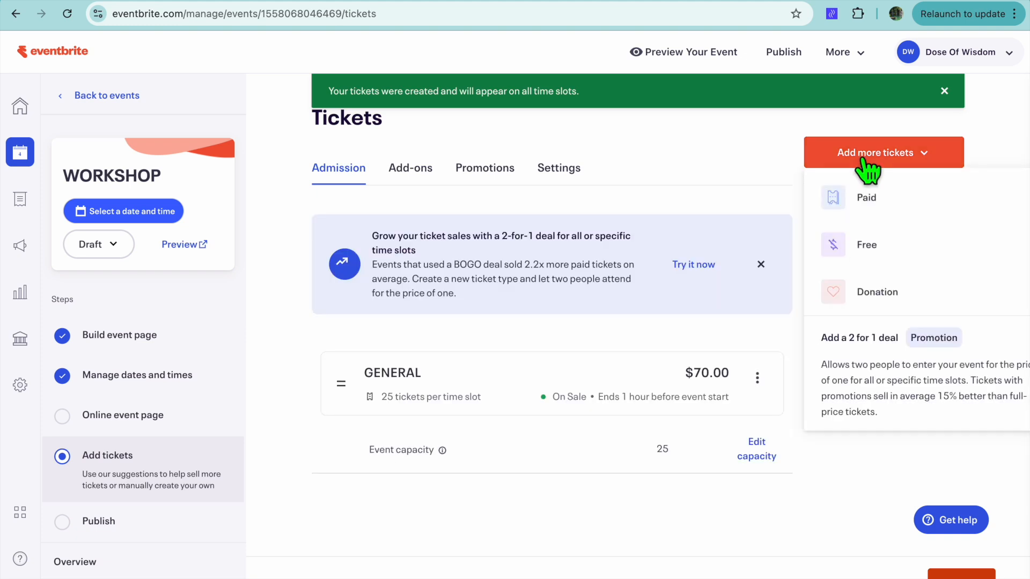
{"action": "left_click", "coordinate": [869, 199]}
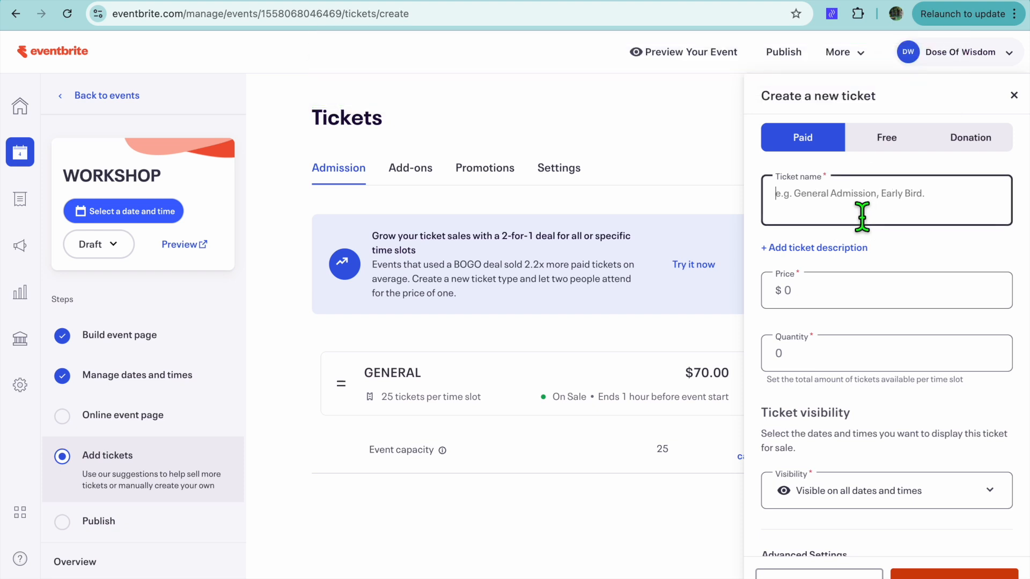
{"action": "type", "text": "VI"}
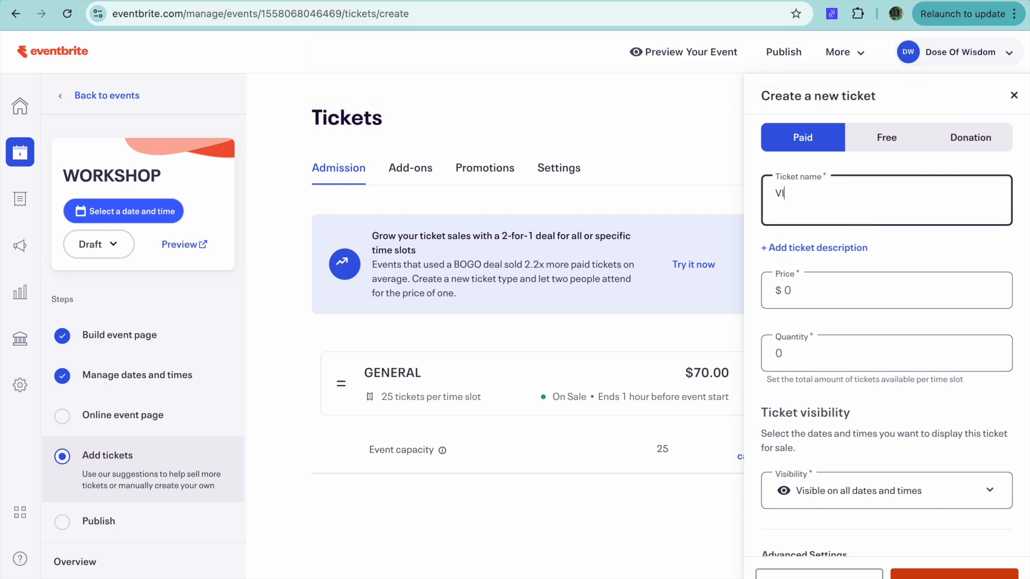
{"action": "type", "text": "P TICKETS"}
{"action": "left_click", "coordinate": [848, 304]}
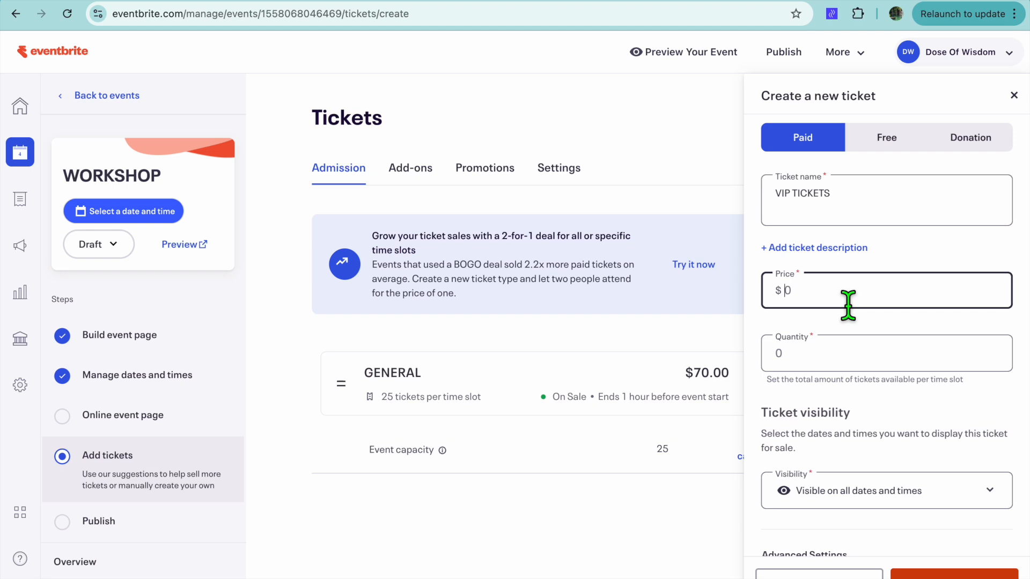
{"action": "type", "text": "200"}
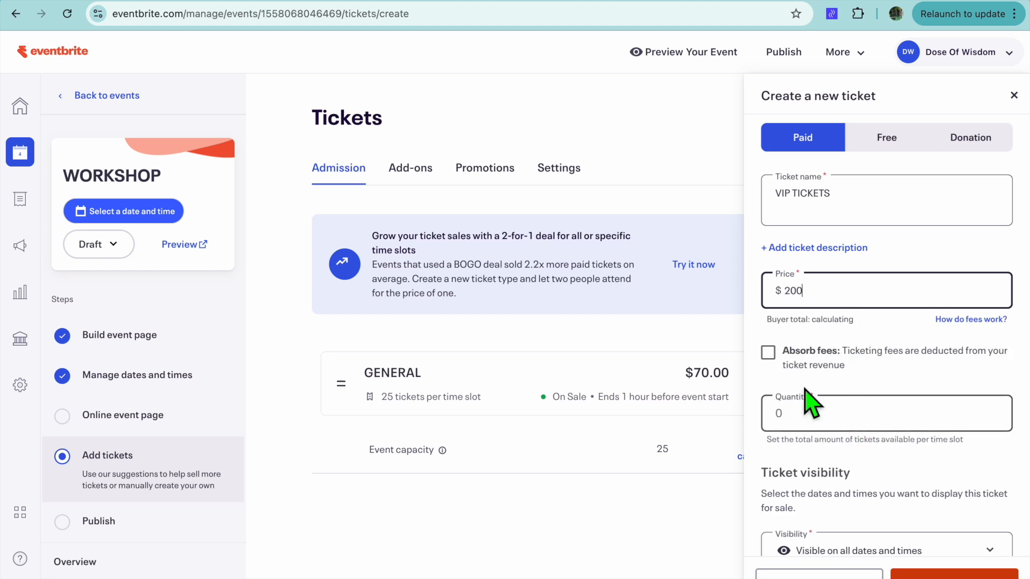
Absorb the fees for the VIP TICKETS ticket, set its quantity to 25 per time slot and save it
{"action": "left_click", "coordinate": [768, 352]}
{"action": "left_click", "coordinate": [802, 426]}
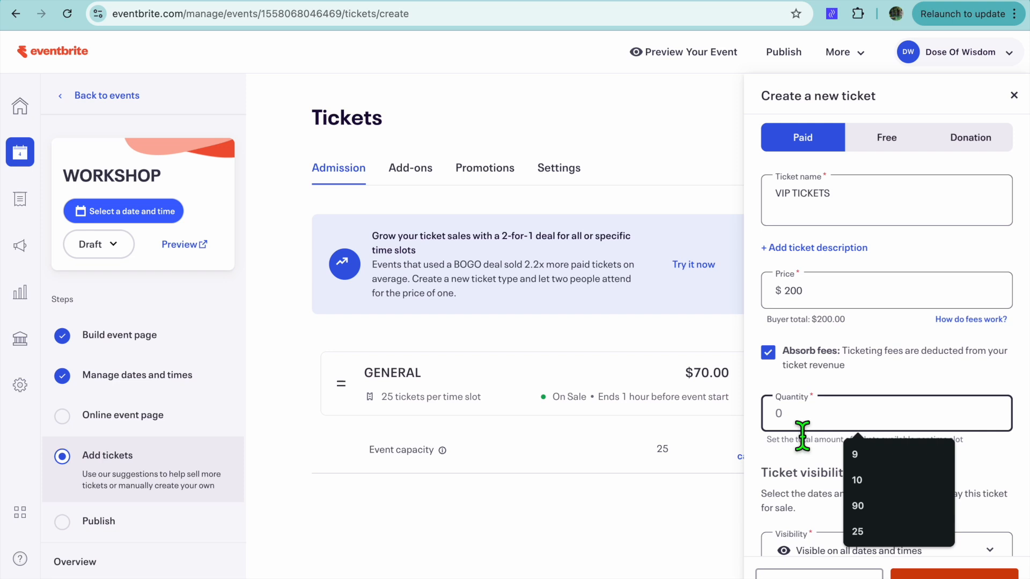
{"action": "type", "text": "25"}
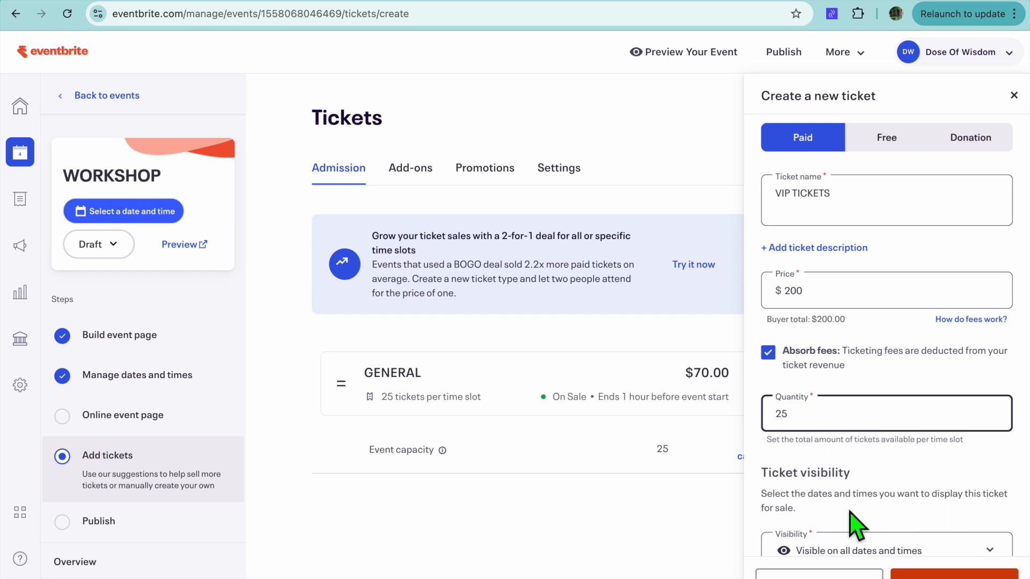
{"action": "scroll", "coordinate": [855, 526], "scroll_direction": "down", "scroll_amount": 3}
{"action": "left_click", "coordinate": [955, 575]}
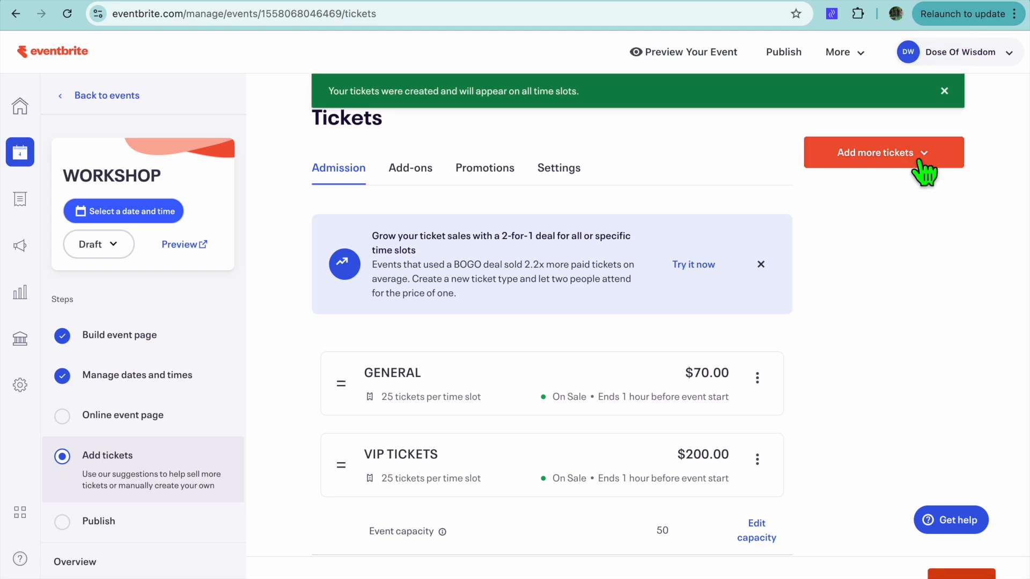
Continue from the tickets to the publishing settings and set the event type to Seminar or Talk
{"action": "scroll", "coordinate": [905, 355], "scroll_direction": "down", "scroll_amount": 1}
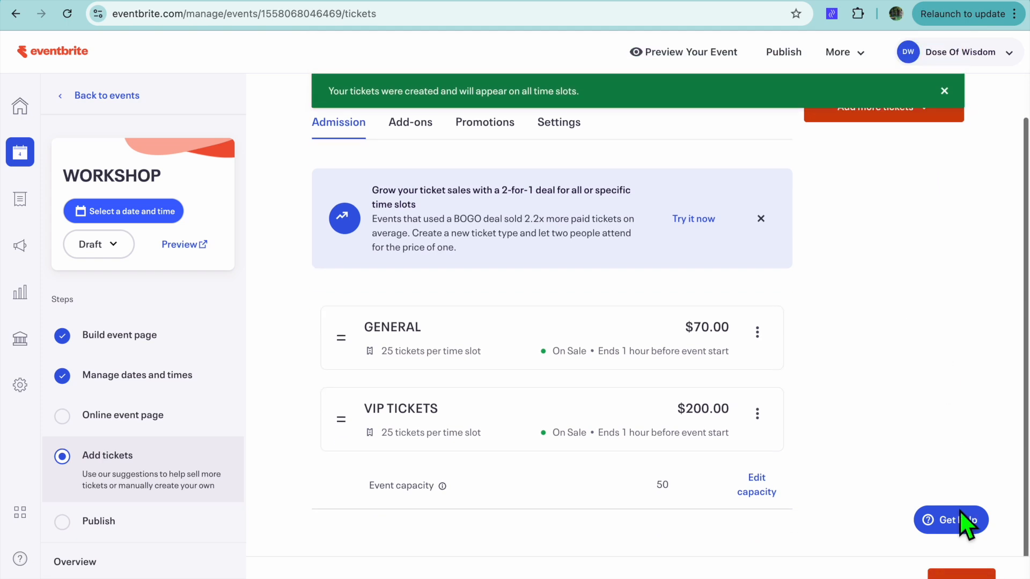
{"action": "left_click", "coordinate": [961, 575]}
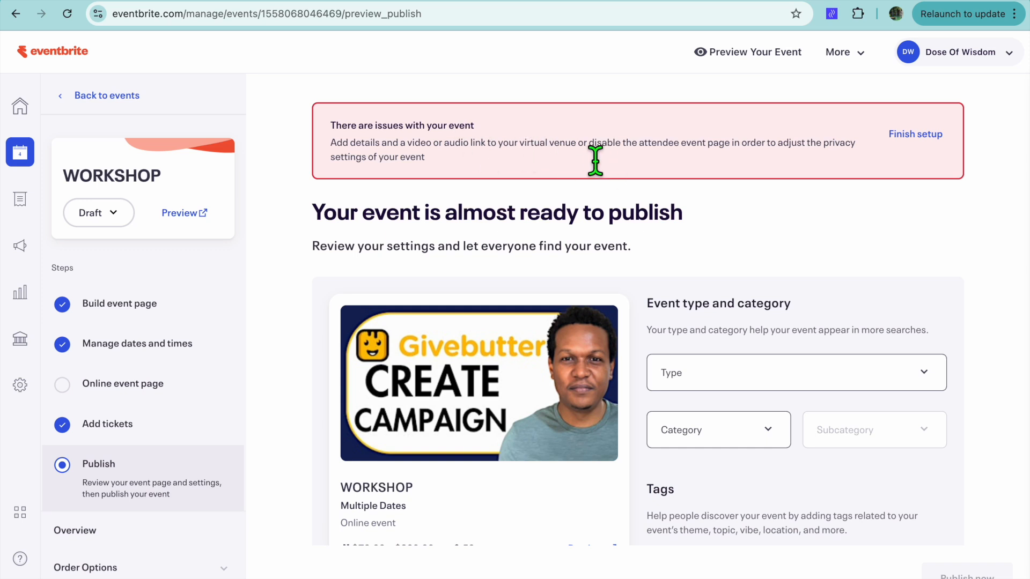
{"action": "scroll", "coordinate": [617, 170], "scroll_direction": "down", "scroll_amount": 1}
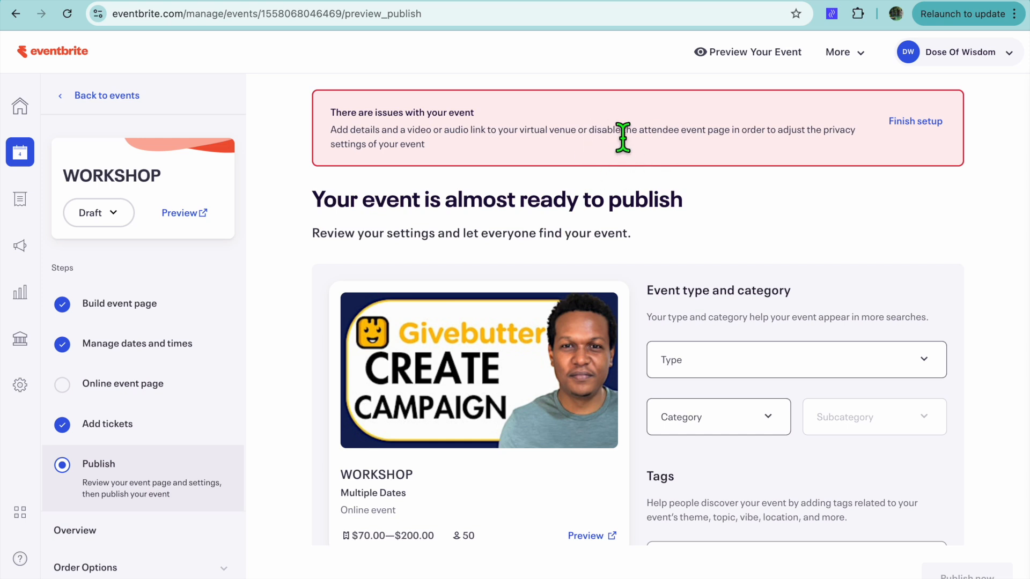
{"action": "scroll", "coordinate": [625, 145], "scroll_direction": "down", "scroll_amount": 5}
{"action": "scroll", "coordinate": [633, 154], "scroll_direction": "up", "scroll_amount": 2}
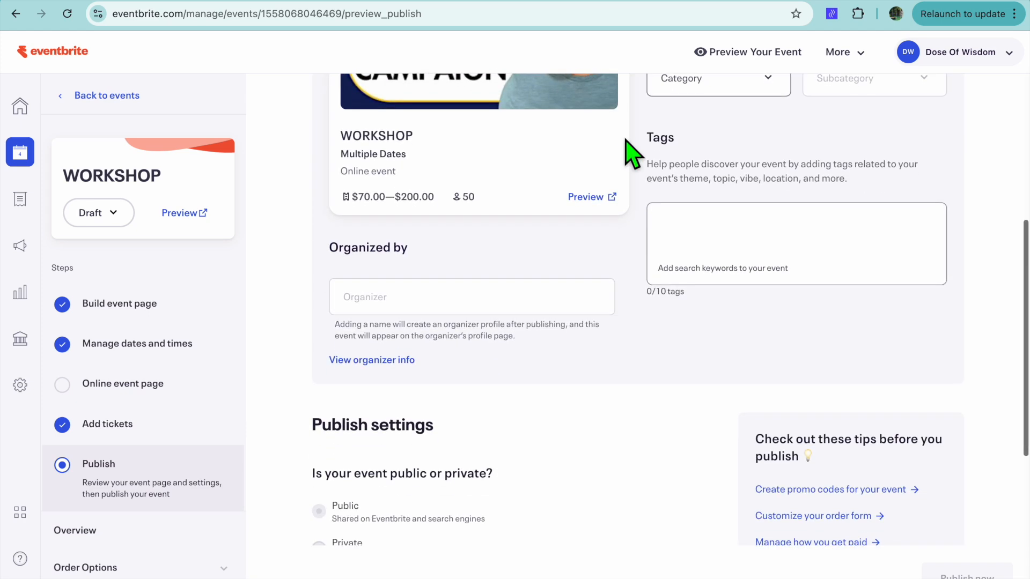
{"action": "left_click", "coordinate": [719, 153]}
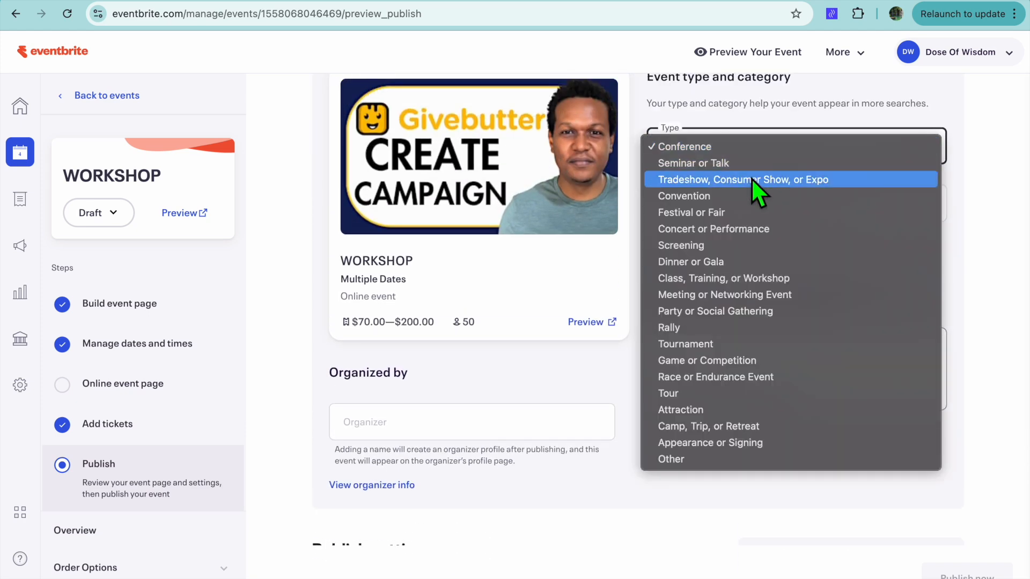
{"action": "left_click", "coordinate": [745, 162]}
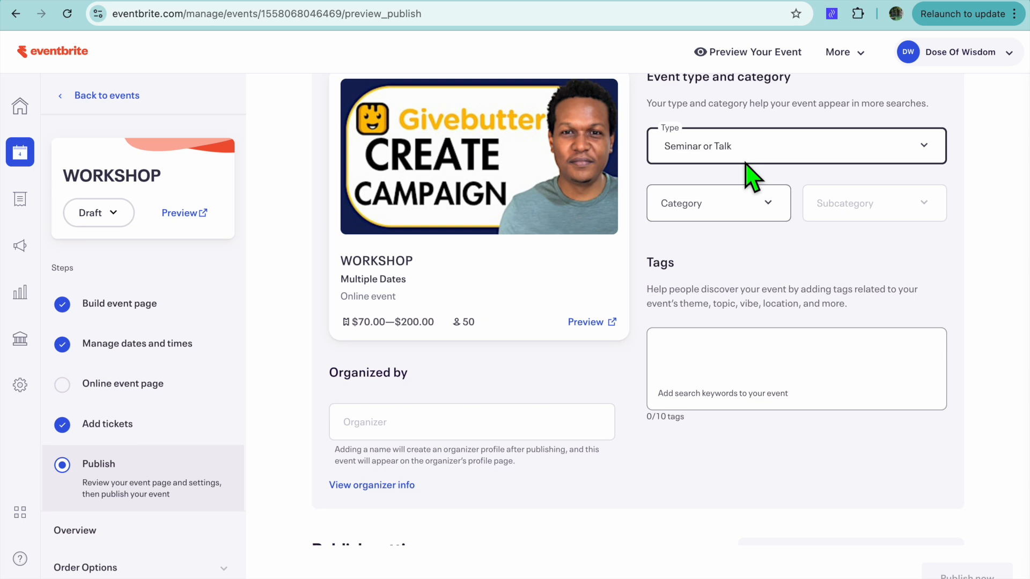
Set the event category to Sports & Fitness
{"action": "scroll", "coordinate": [749, 253], "scroll_direction": "down", "scroll_amount": 1}
{"action": "left_click", "coordinate": [759, 195]}
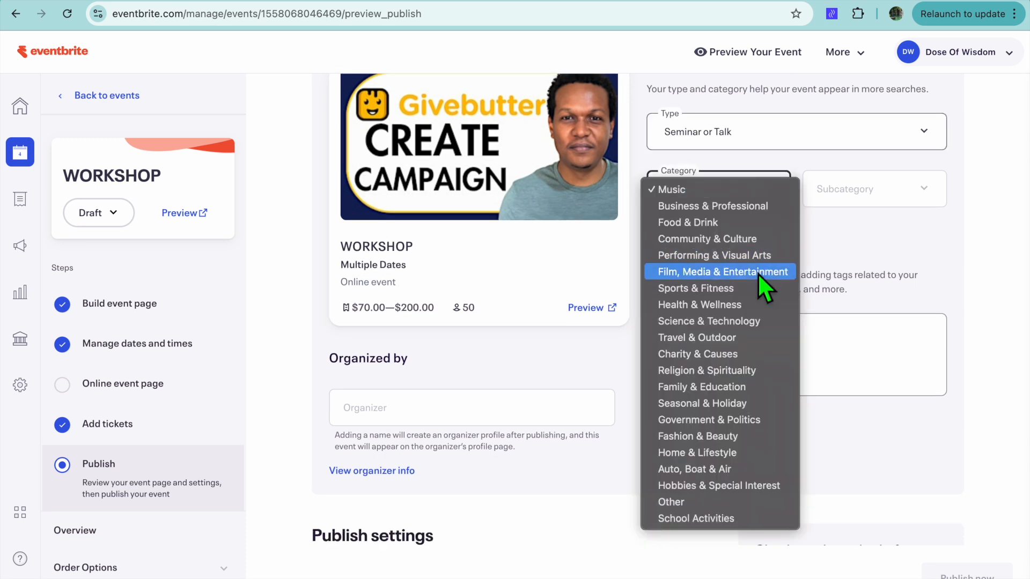
{"action": "left_click", "coordinate": [748, 287]}
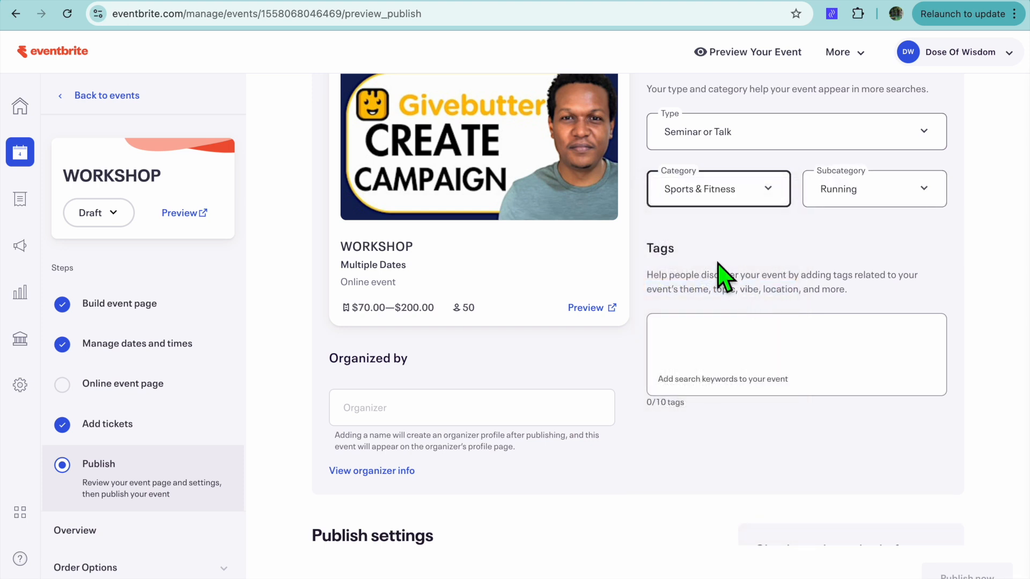
Review the tags entry area and the publish settings for event visibility, refund policy, automated refunds and publishing time
{"action": "scroll", "coordinate": [722, 273], "scroll_direction": "down", "scroll_amount": 3}
{"action": "left_click", "coordinate": [696, 177]}
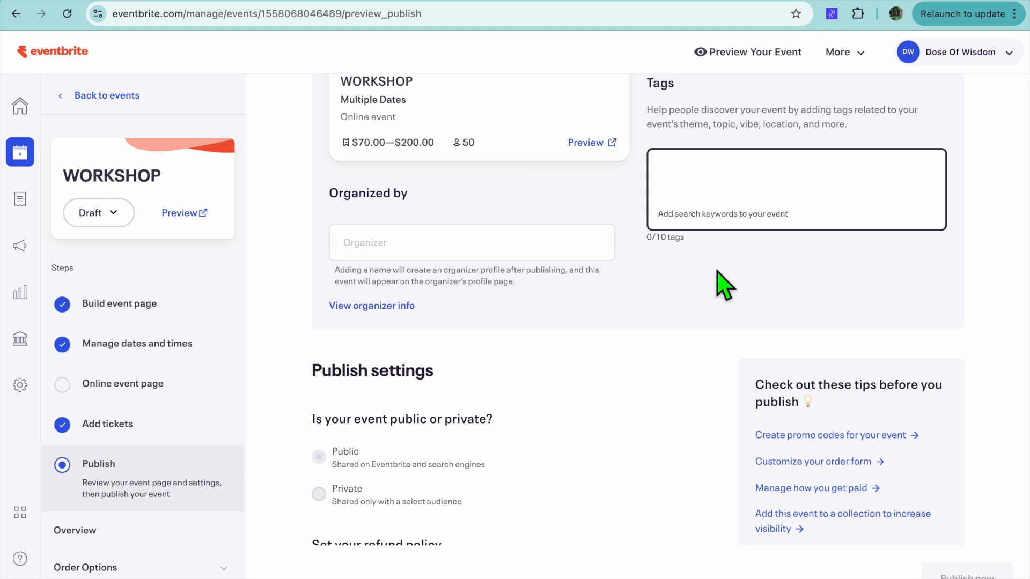
{"action": "scroll", "coordinate": [725, 284], "scroll_direction": "down", "scroll_amount": 8}
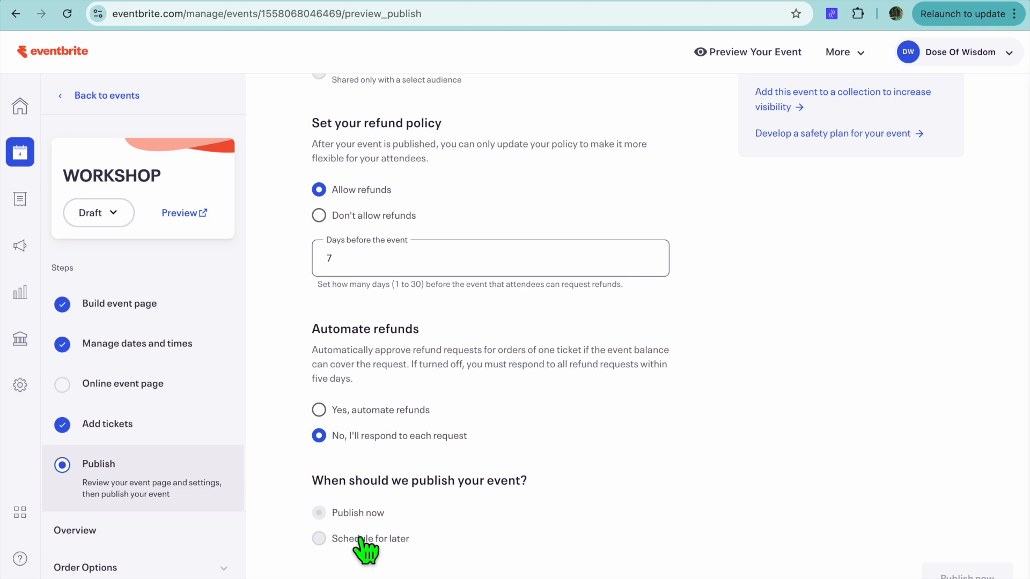
Open the WORKSHOP event's preview and examine its page, including the banner, date, description, ticket price range and related events
{"action": "left_click", "coordinate": [196, 218]}
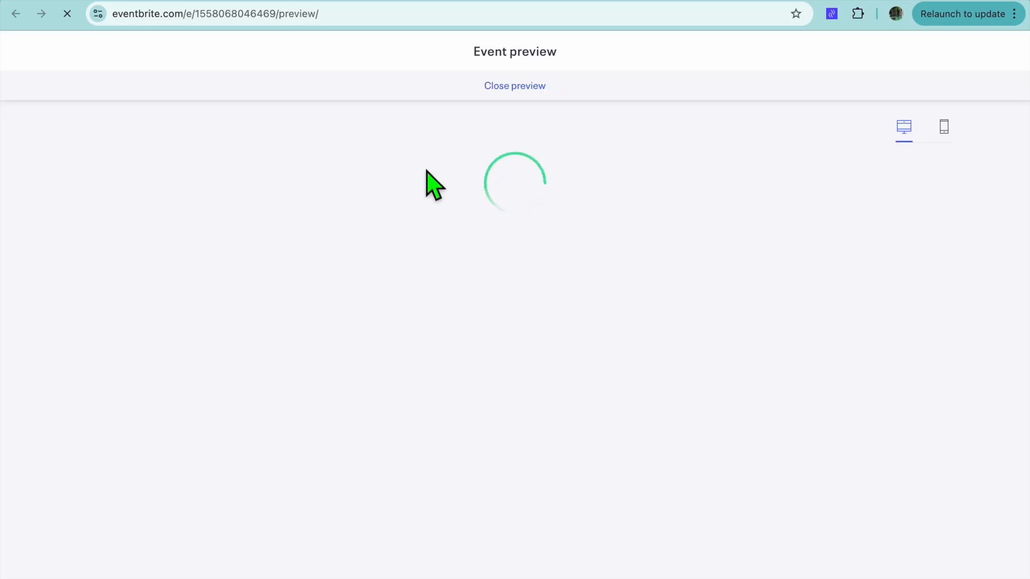
{"action": "mouse_move", "coordinate": [600, 160]}
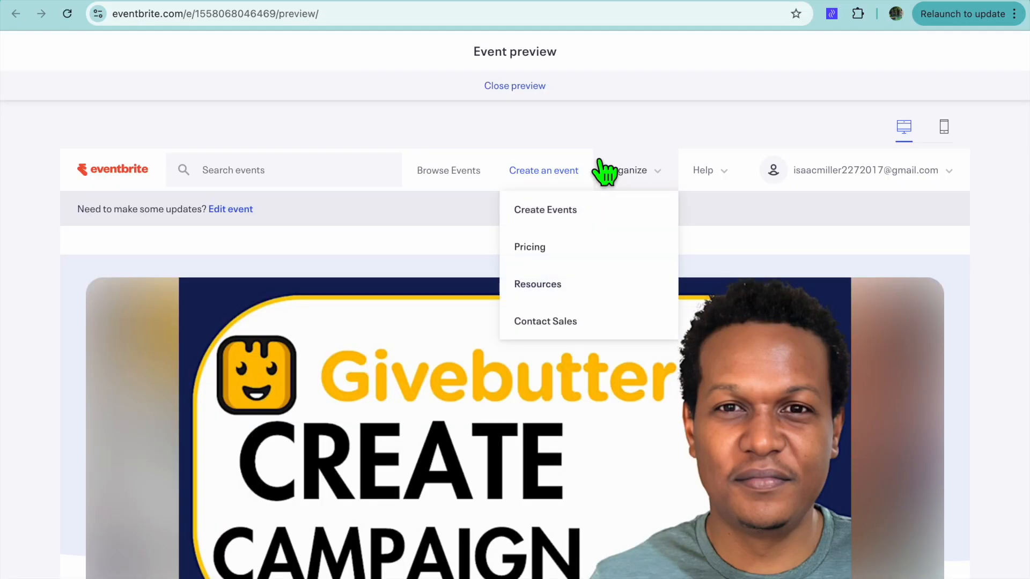
{"action": "scroll", "coordinate": [807, 316], "scroll_direction": "down", "scroll_amount": 5}
{"action": "scroll", "coordinate": [807, 317], "scroll_direction": "down", "scroll_amount": 1}
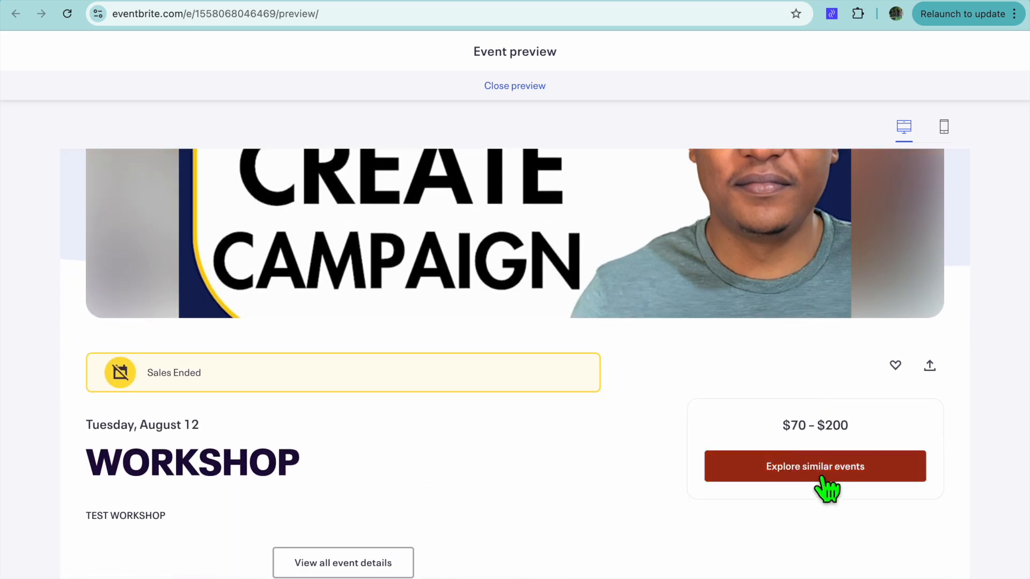
{"action": "scroll", "coordinate": [829, 485], "scroll_direction": "down", "scroll_amount": 8}
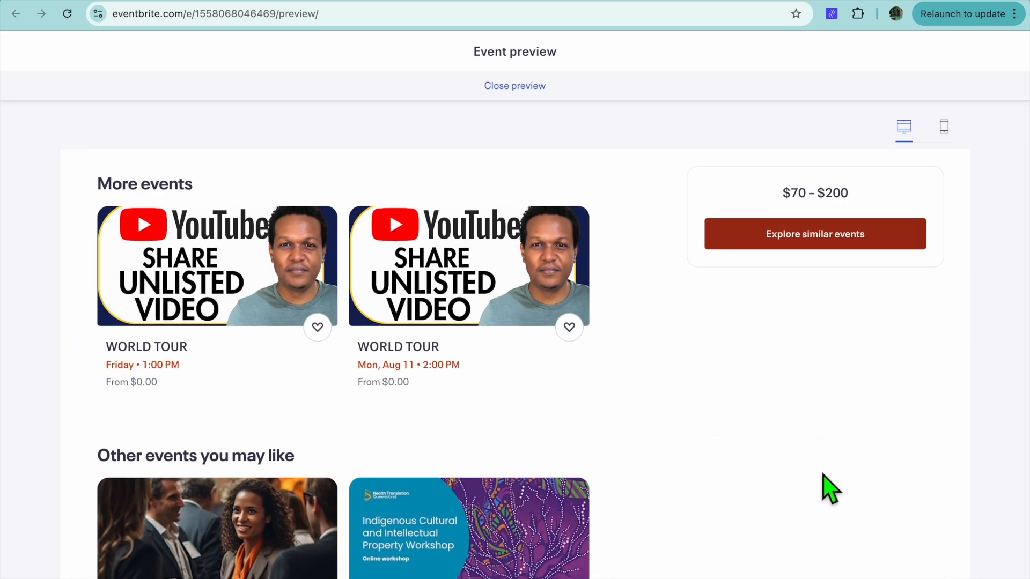
{"action": "scroll", "coordinate": [734, 322], "scroll_direction": "up", "scroll_amount": 15}
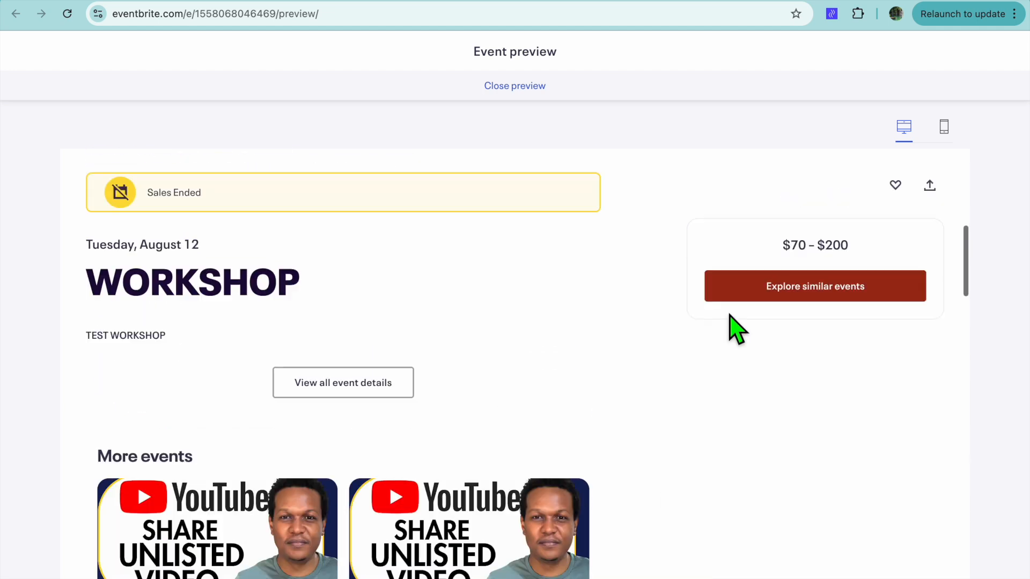